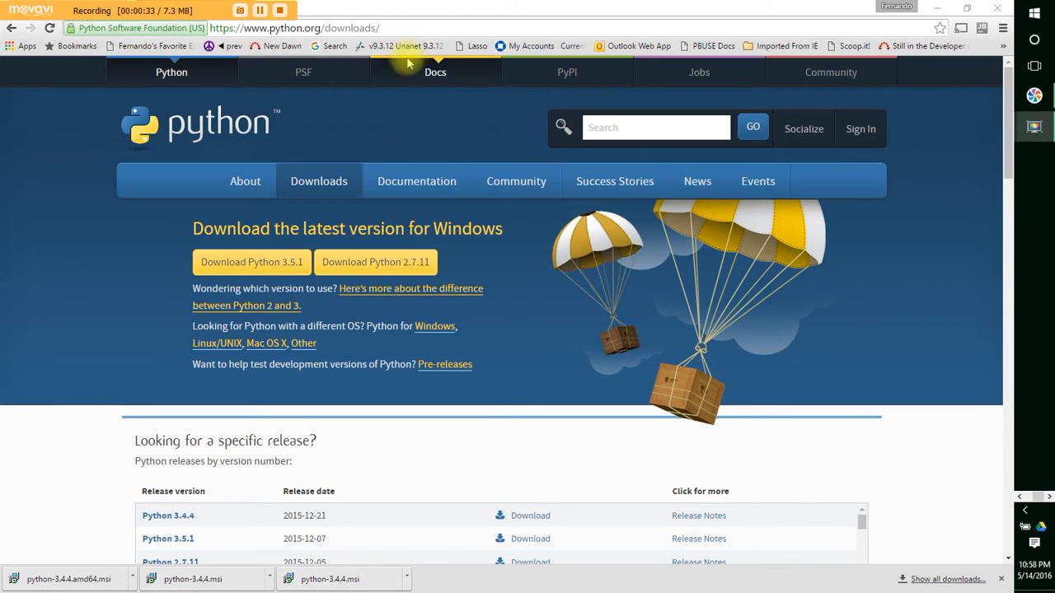
Reload the python.org Downloads page and open the Python 3.4.4 release from the list of specific releases.
{"action": "left_click_drag", "start_coordinate": [396, 30], "coordinate": [208, 27]}
{"action": "mouse_move", "coordinate": [410, 171]}
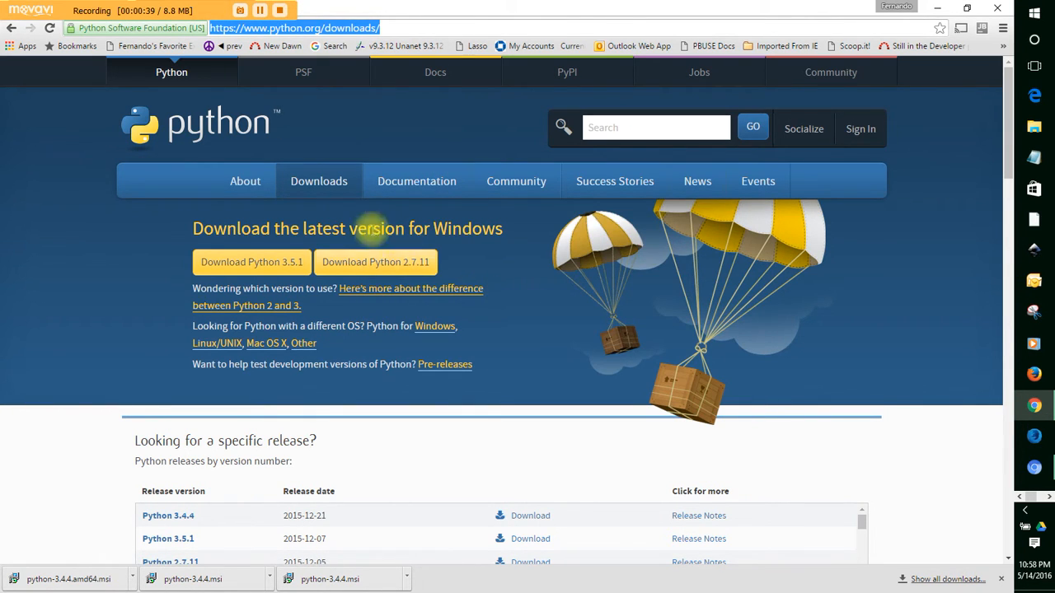
{"action": "left_click", "coordinate": [332, 181]}
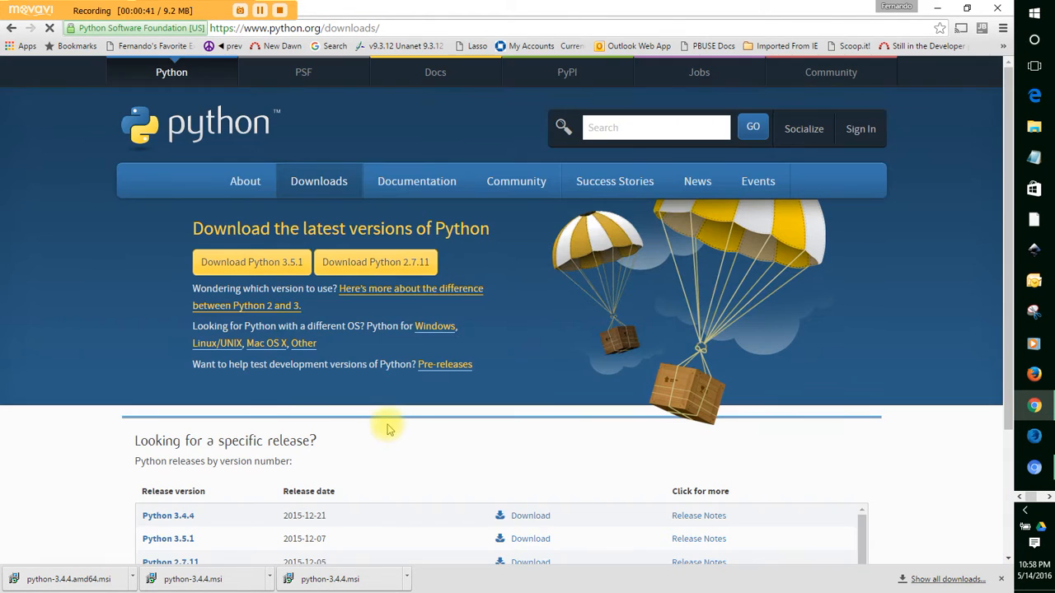
{"action": "scroll", "coordinate": [386, 419], "scroll_direction": "down", "scroll_amount": 2}
{"action": "scroll", "coordinate": [379, 408], "scroll_direction": "down", "scroll_amount": 1}
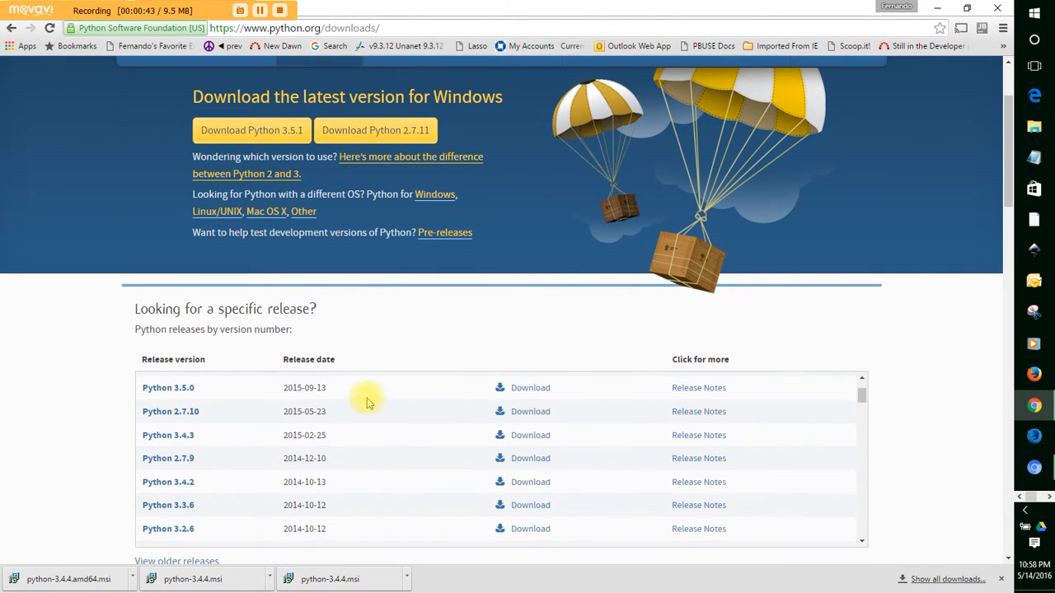
{"action": "scroll", "coordinate": [376, 384], "scroll_direction": "up", "scroll_amount": 1}
{"action": "scroll", "coordinate": [405, 431], "scroll_direction": "up", "scroll_amount": 1}
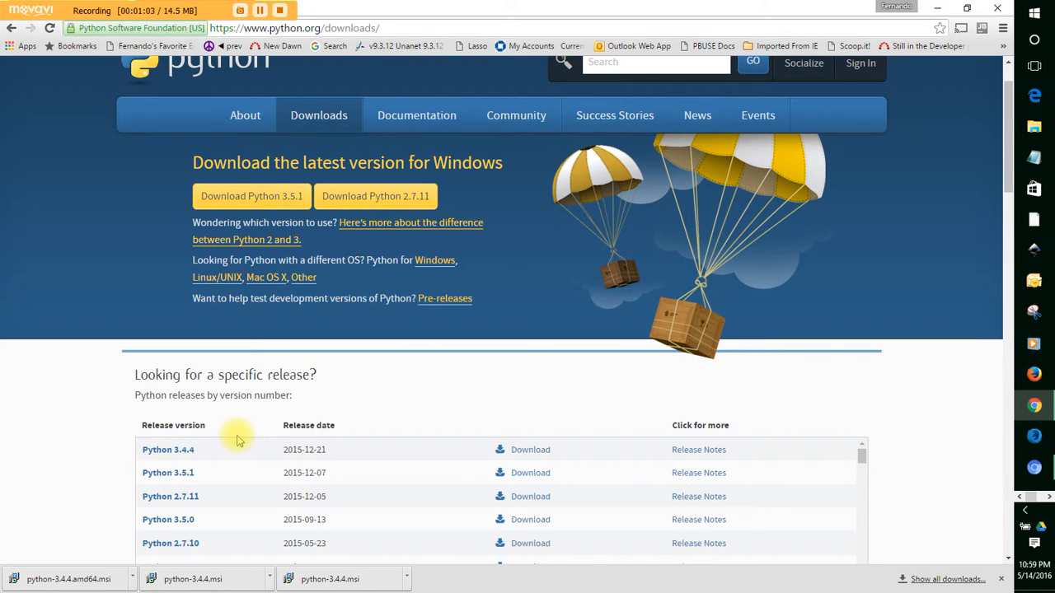
{"action": "left_click", "coordinate": [169, 449]}
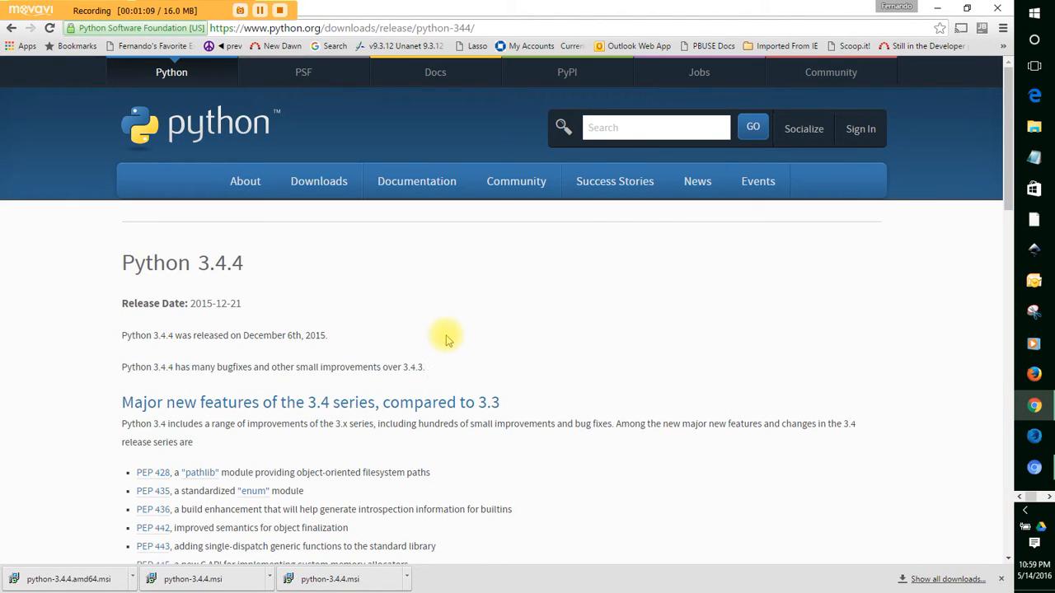
Download the Windows x86-64 MSI installer from the release's Files table and show the downloaded file in its folder.
{"action": "scroll", "coordinate": [436, 350], "scroll_direction": "down", "scroll_amount": 1}
{"action": "scroll", "coordinate": [437, 350], "scroll_direction": "down", "scroll_amount": 6}
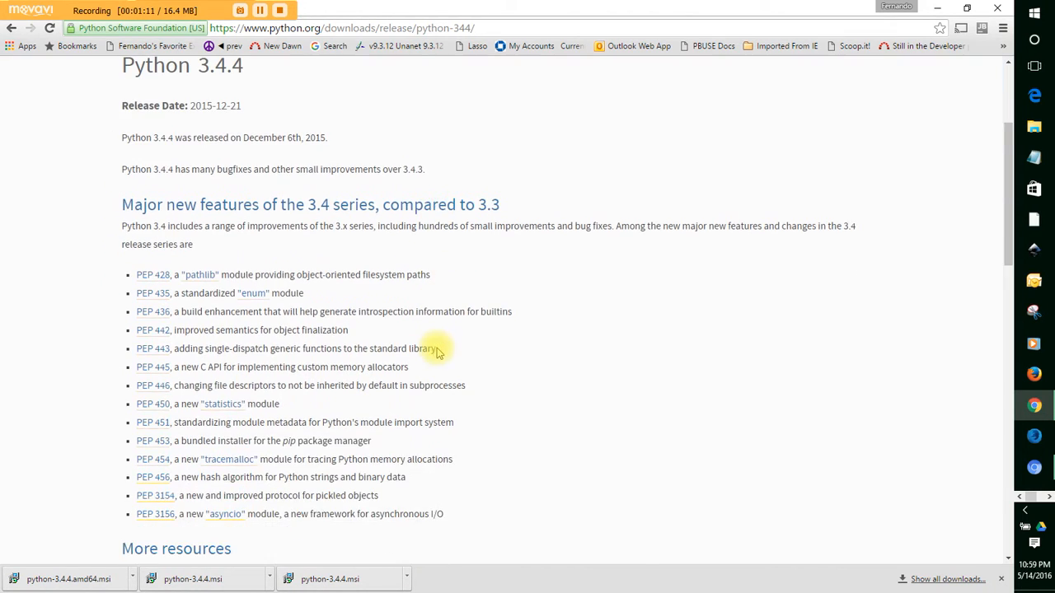
{"action": "scroll", "coordinate": [437, 358], "scroll_direction": "down", "scroll_amount": 4}
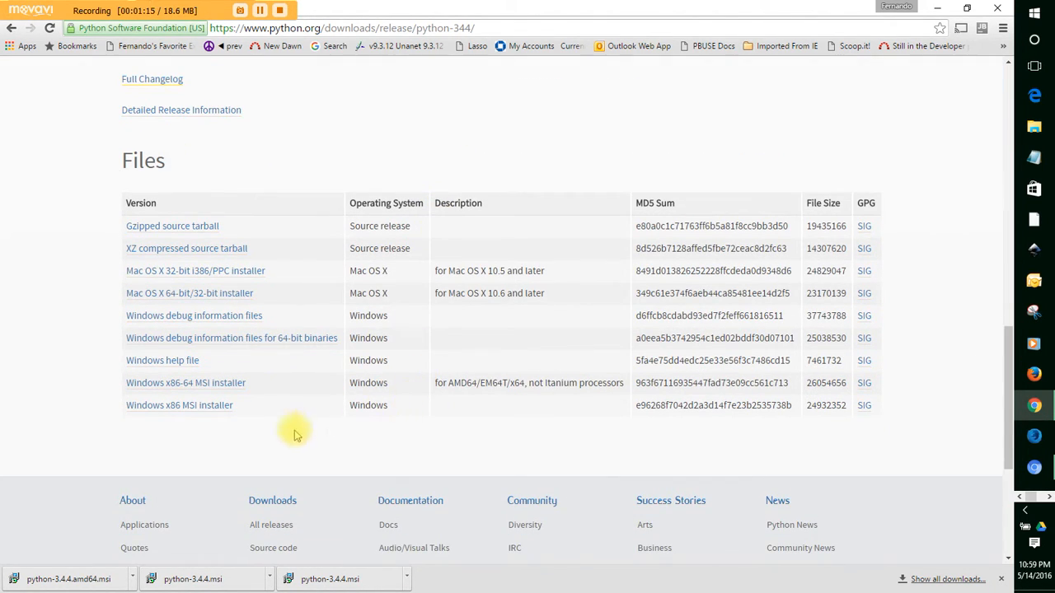
{"action": "left_click", "coordinate": [218, 391]}
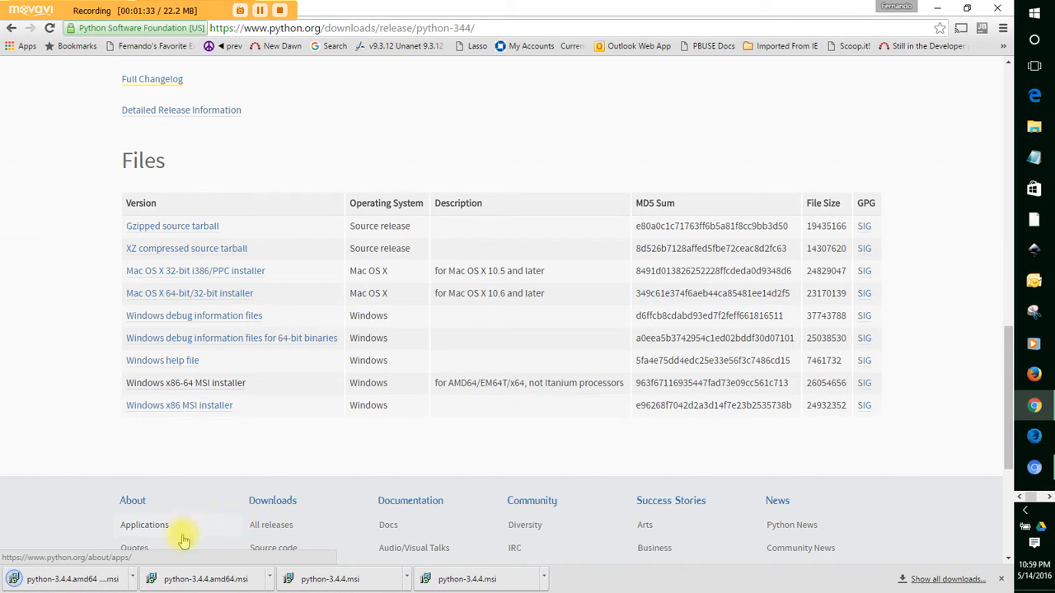
{"action": "left_click", "coordinate": [133, 580]}
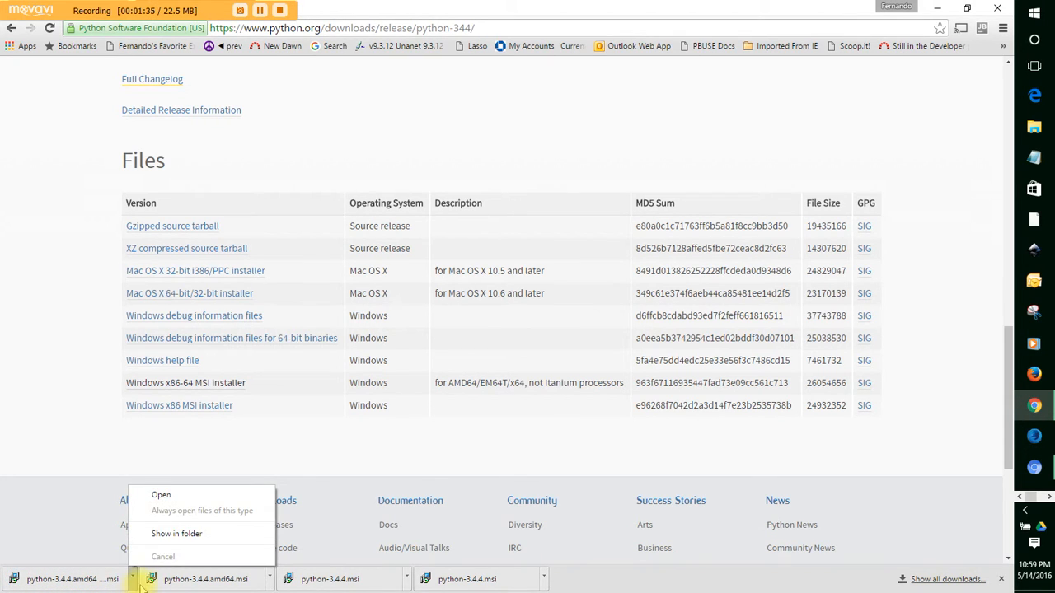
{"action": "left_click", "coordinate": [166, 533]}
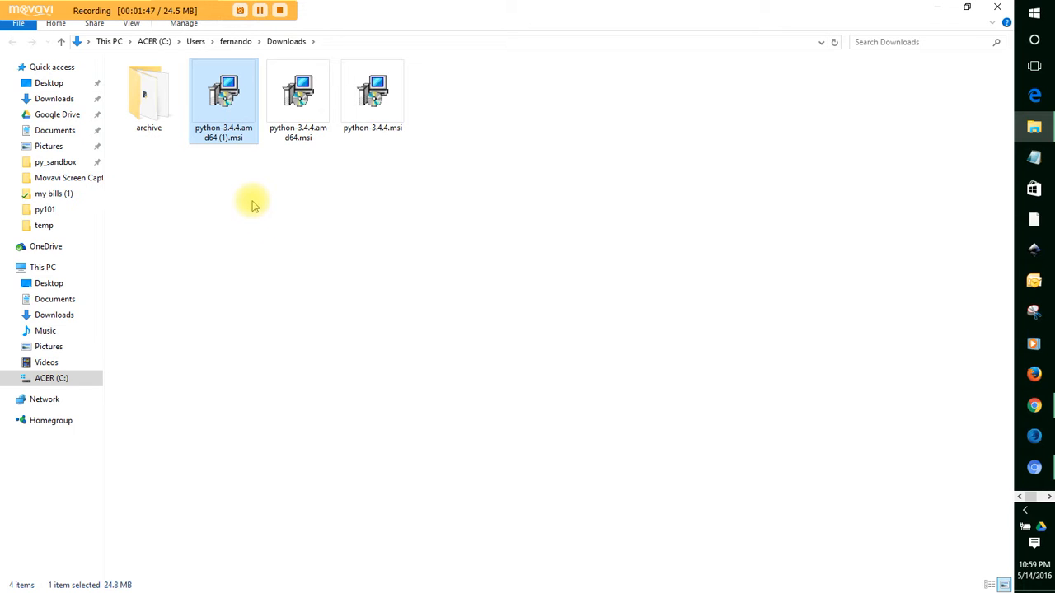
Launch the python-3.4.4.amd64 (1).msi installer and choose to install Python for all users.
{"action": "double_click", "coordinate": [232, 118]}
{"action": "right_click", "coordinate": [232, 119]}
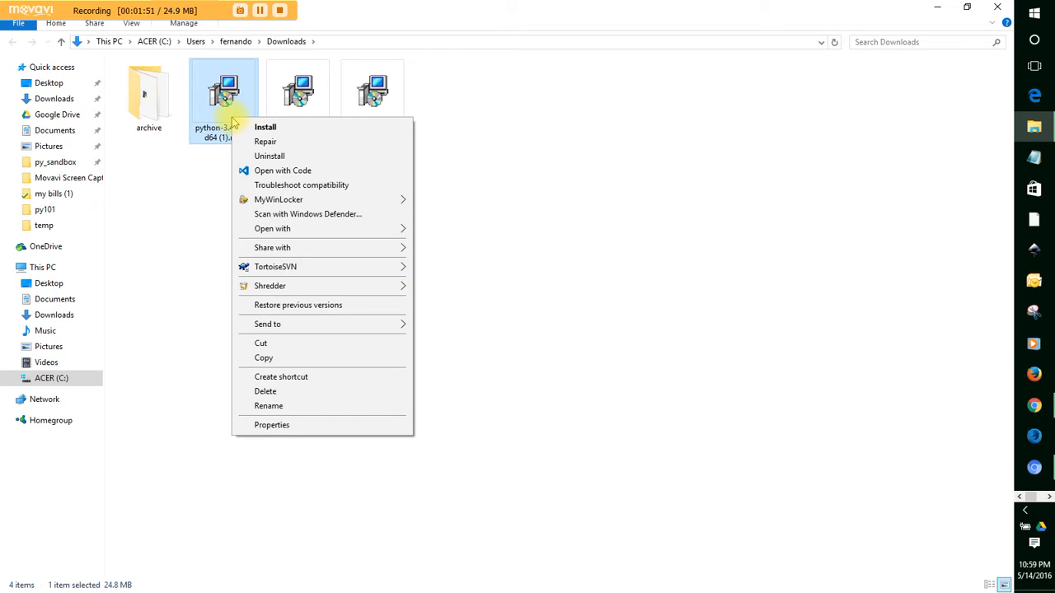
{"action": "left_click", "coordinate": [275, 128]}
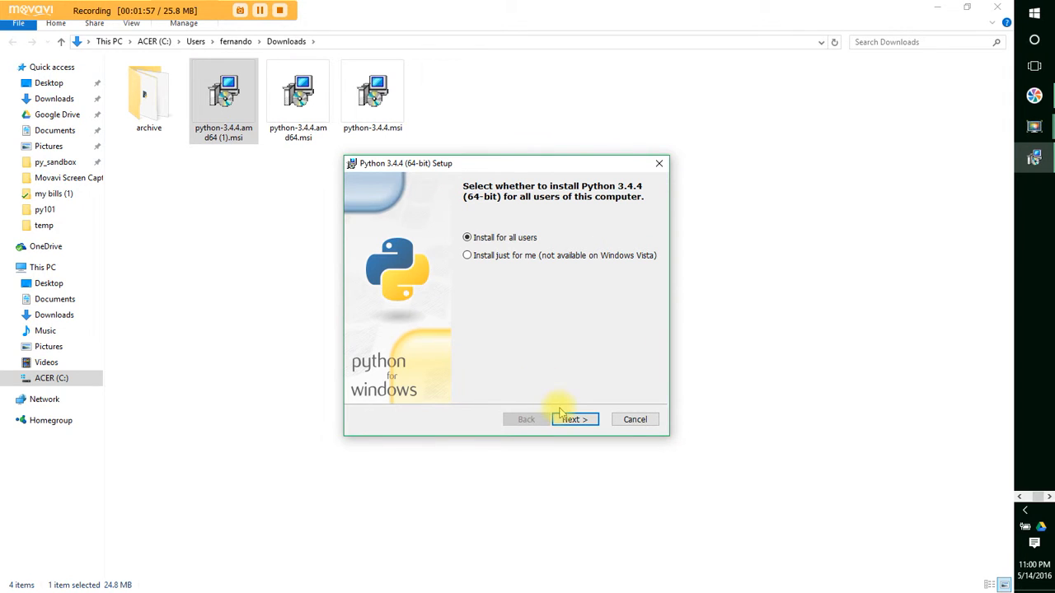
{"action": "left_click", "coordinate": [569, 421]}
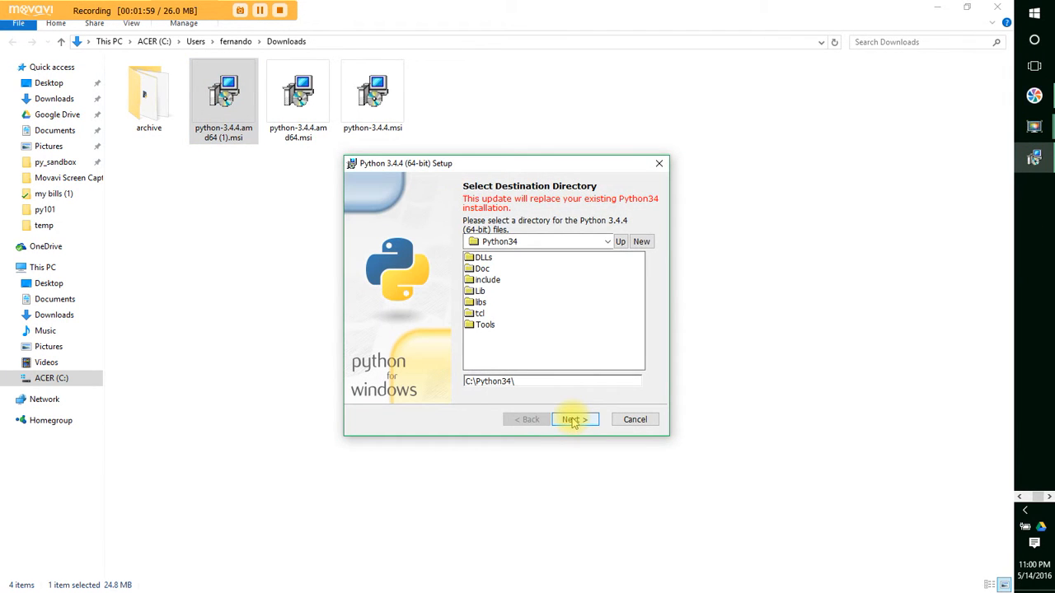
Switch the destination directory to the root of the C: drive and look through its folders.
{"action": "left_click", "coordinate": [606, 242]}
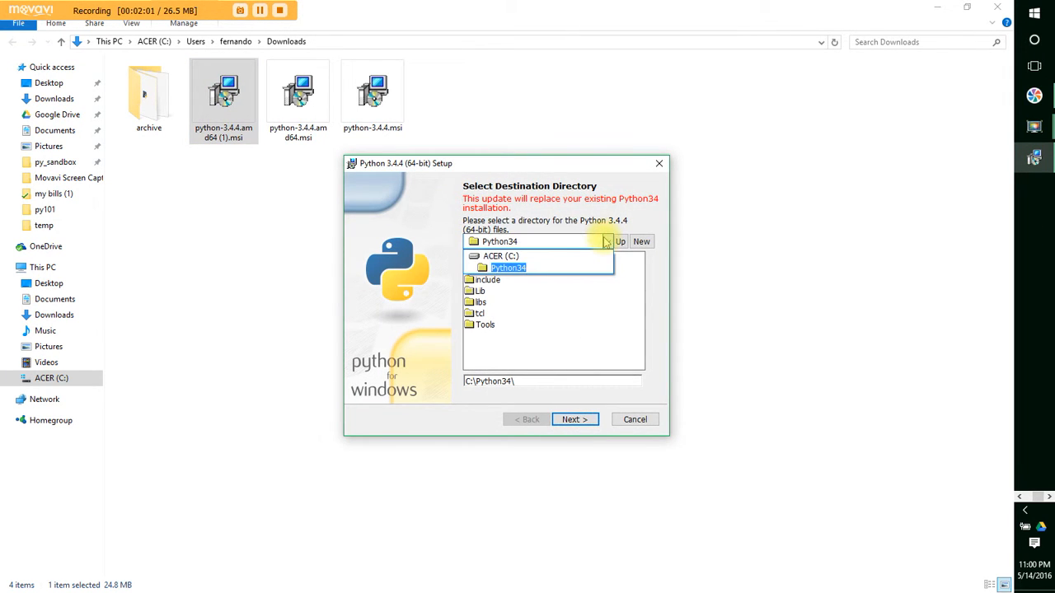
{"action": "left_click", "coordinate": [502, 262]}
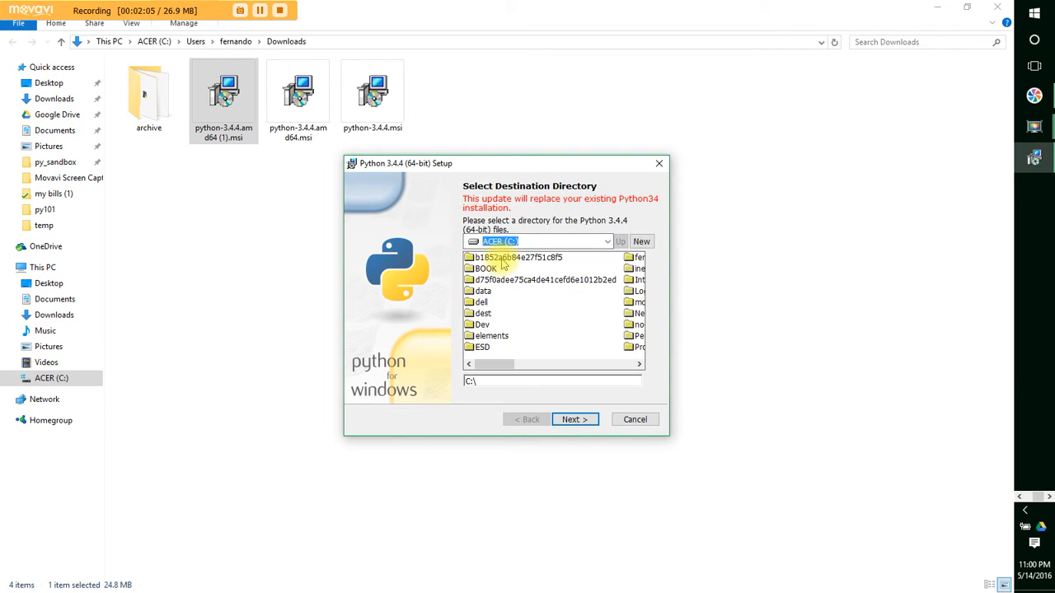
{"action": "left_click", "coordinate": [610, 241]}
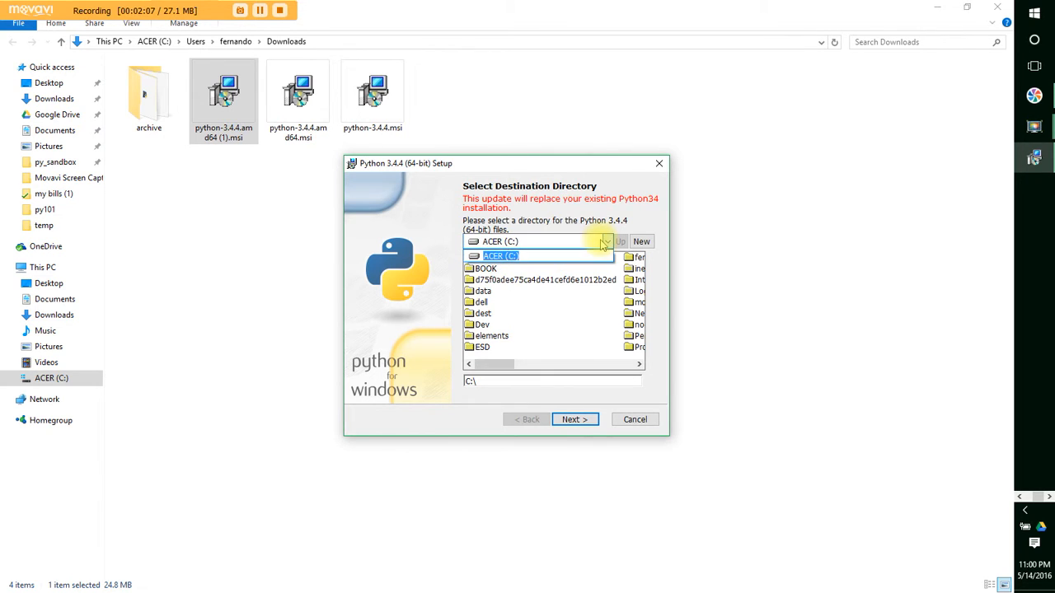
{"action": "left_click", "coordinate": [579, 262]}
{"action": "scroll", "coordinate": [537, 309], "scroll_direction": "down", "scroll_amount": 5}
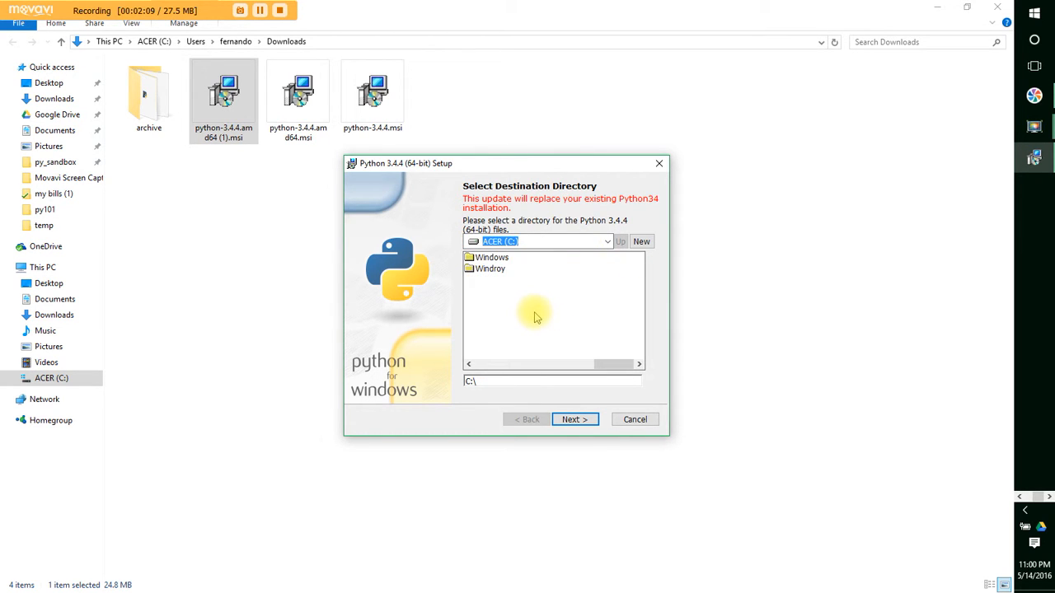
{"action": "scroll", "coordinate": [532, 321], "scroll_direction": "up", "scroll_amount": 4}
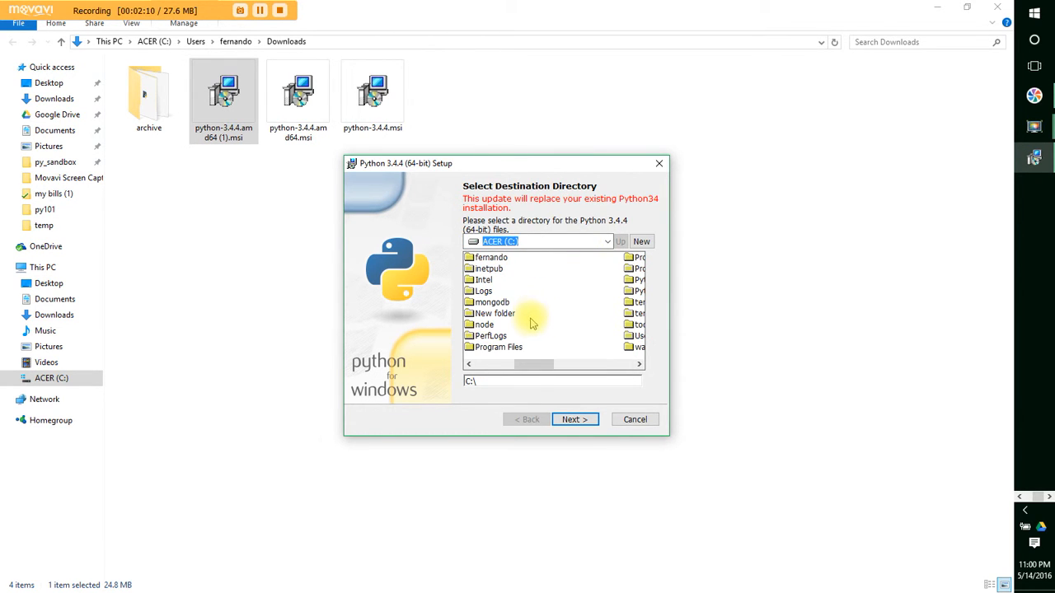
Create a new folder named Python34_2 on the C: drive and accept it as the installation destination.
{"action": "left_click", "coordinate": [580, 242]}
{"action": "left_click", "coordinate": [643, 245]}
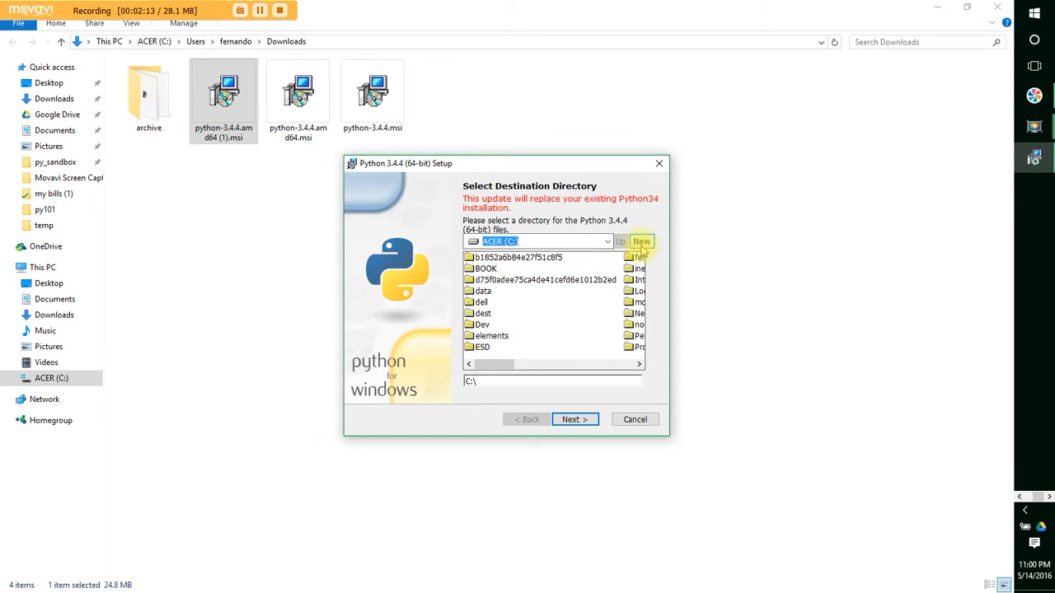
{"action": "left_click", "coordinate": [642, 243]}
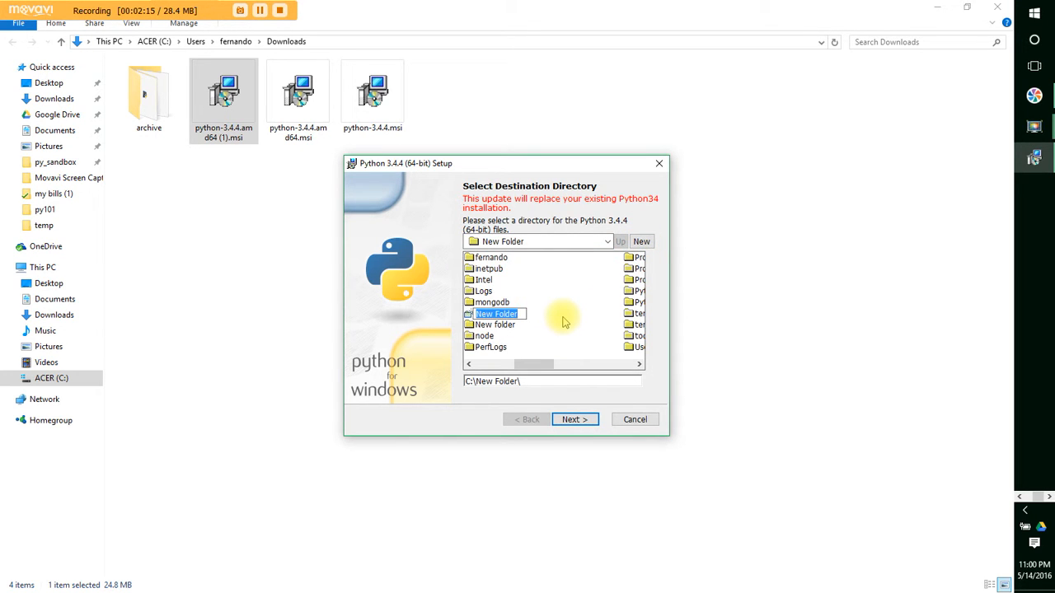
{"action": "type", "text": "Python34_2"}
{"action": "left_click", "coordinate": [468, 317]}
{"action": "left_click", "coordinate": [469, 313]}
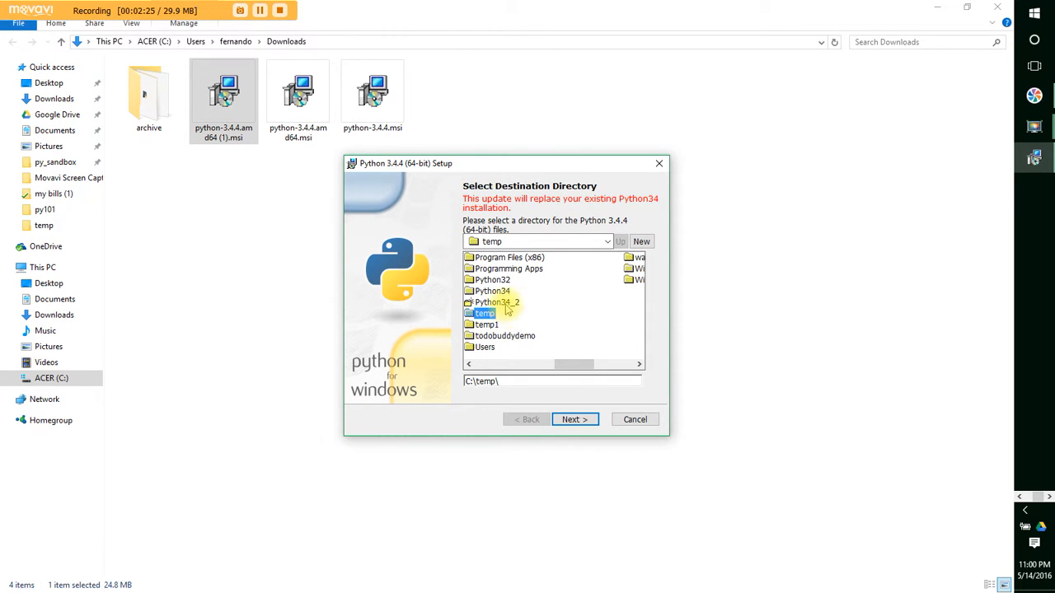
{"action": "left_click", "coordinate": [501, 302]}
{"action": "left_click", "coordinate": [569, 417]}
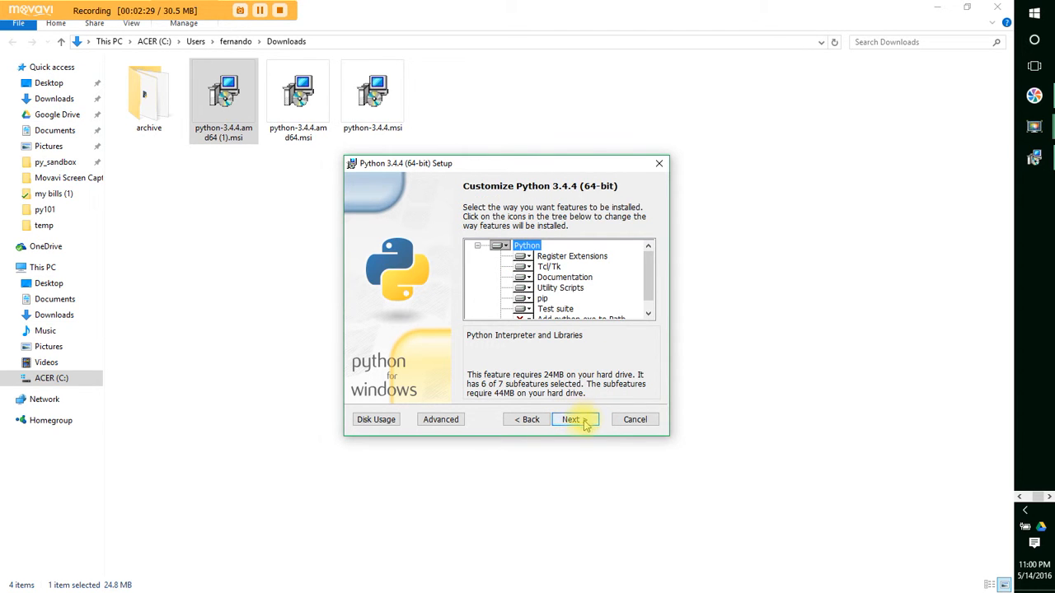
Review the install choices for the Register Extensions and Add python.exe to Path features without changing them.
{"action": "left_click", "coordinate": [524, 257]}
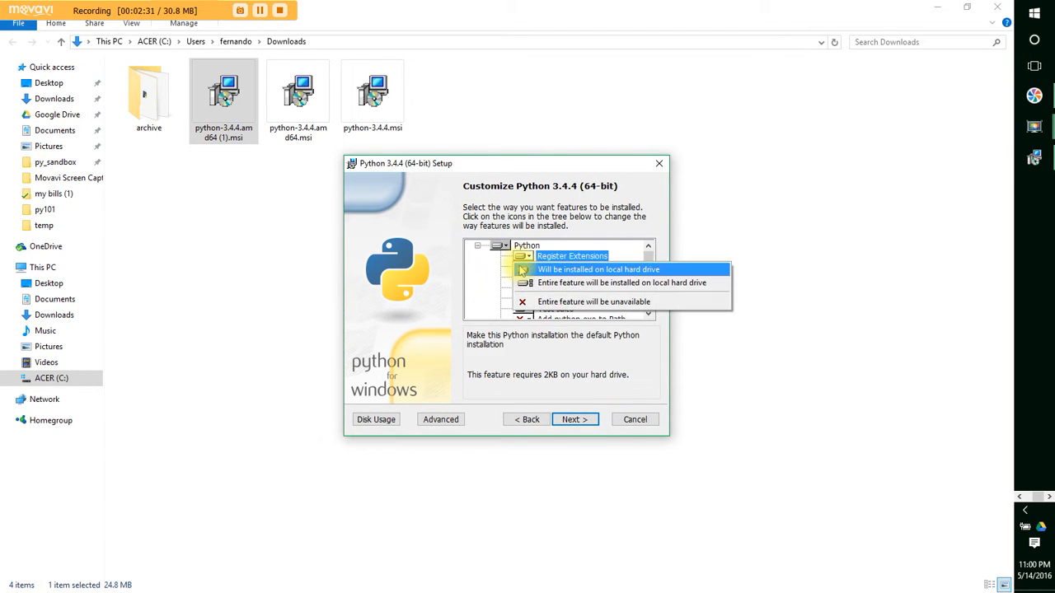
{"action": "left_click", "coordinate": [530, 262]}
{"action": "left_click", "coordinate": [529, 260]}
{"action": "left_click", "coordinate": [529, 260]}
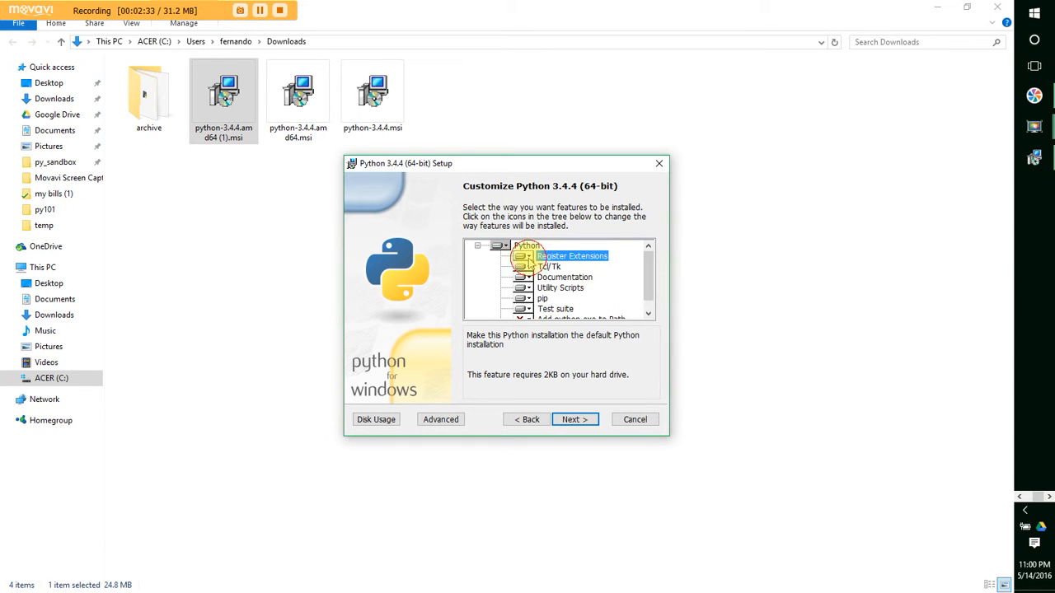
{"action": "scroll", "coordinate": [648, 288], "scroll_direction": "down", "scroll_amount": 1}
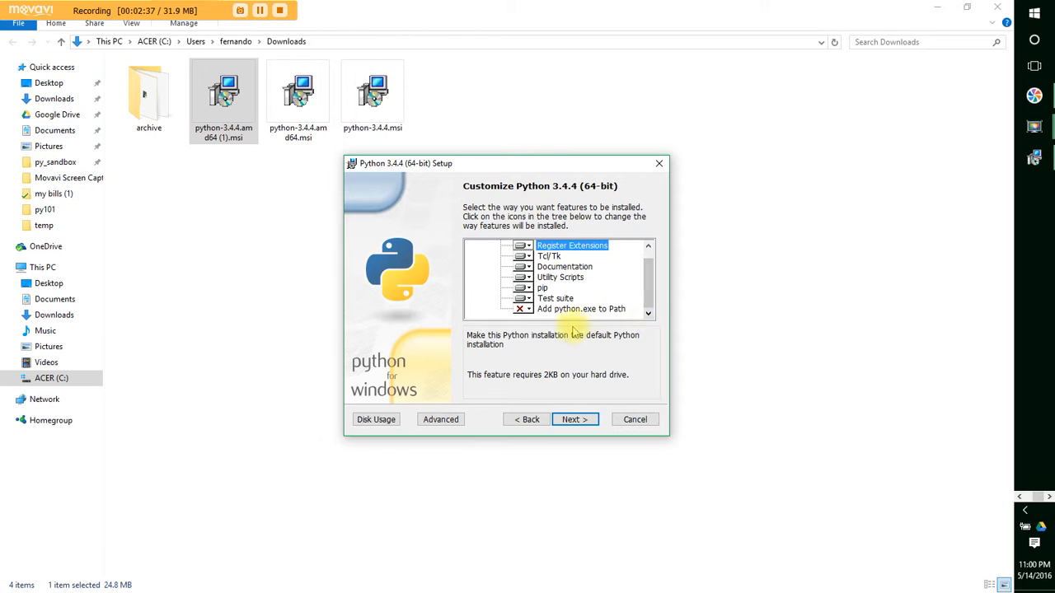
{"action": "left_click", "coordinate": [524, 309]}
{"action": "left_click", "coordinate": [530, 314]}
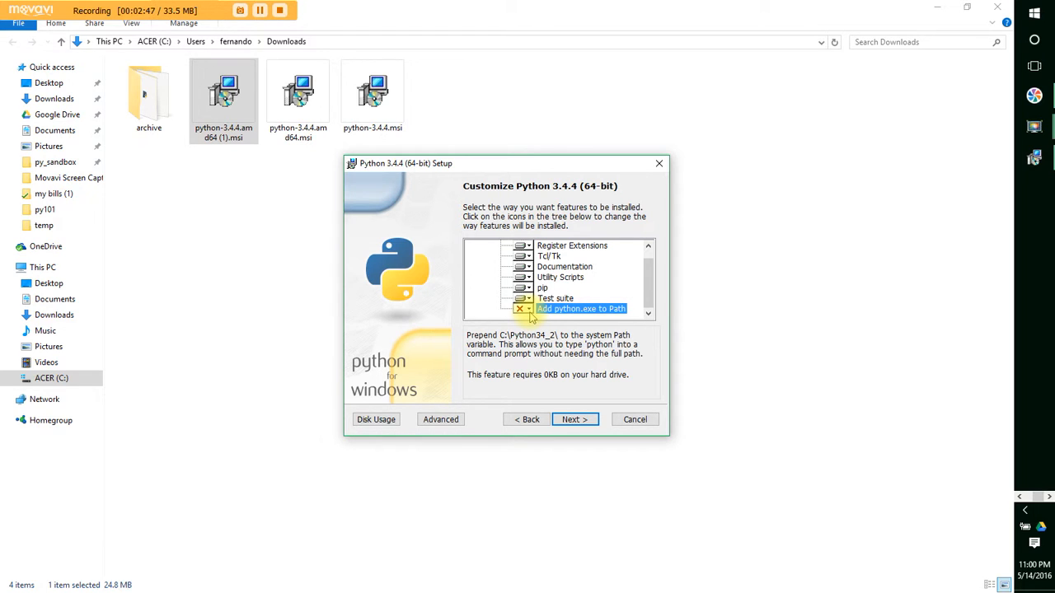
{"action": "left_click", "coordinate": [531, 319]}
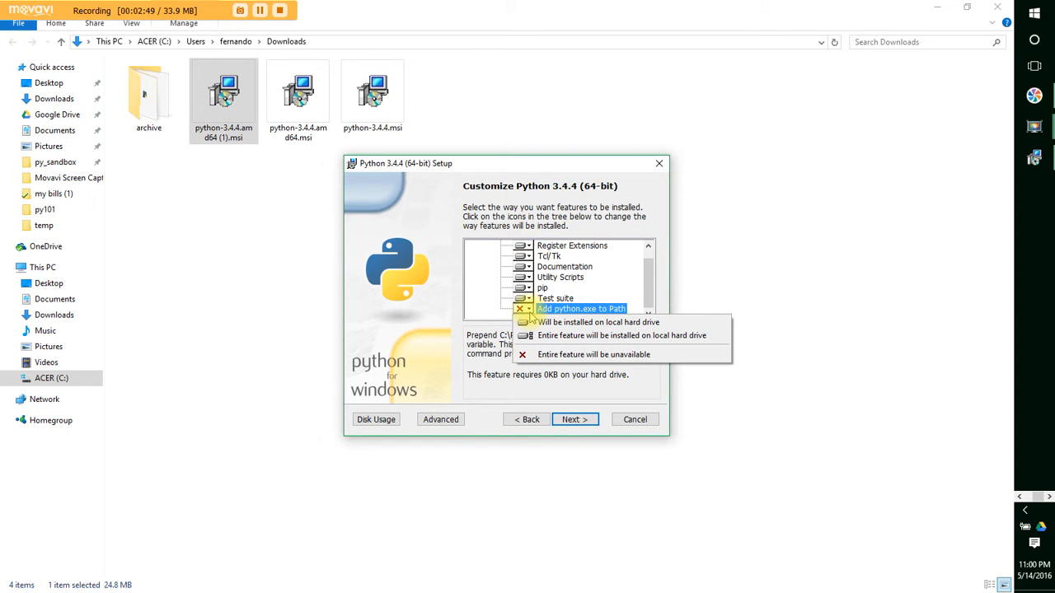
{"action": "left_click", "coordinate": [530, 312]}
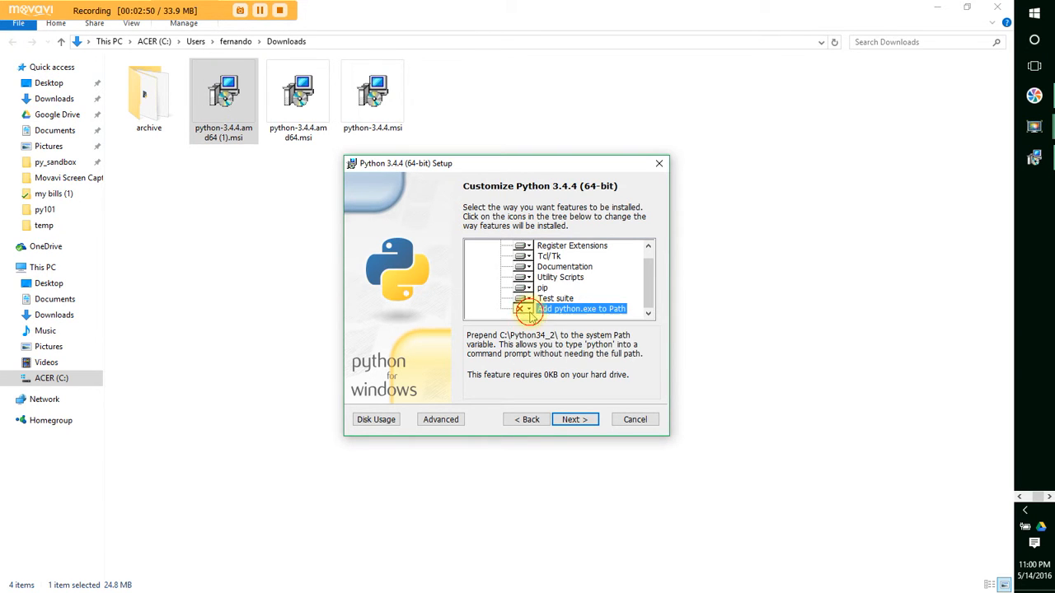
Install Python with the current feature selection, finish the setup, and close the Downloads folder window.
{"action": "left_click", "coordinate": [574, 419]}
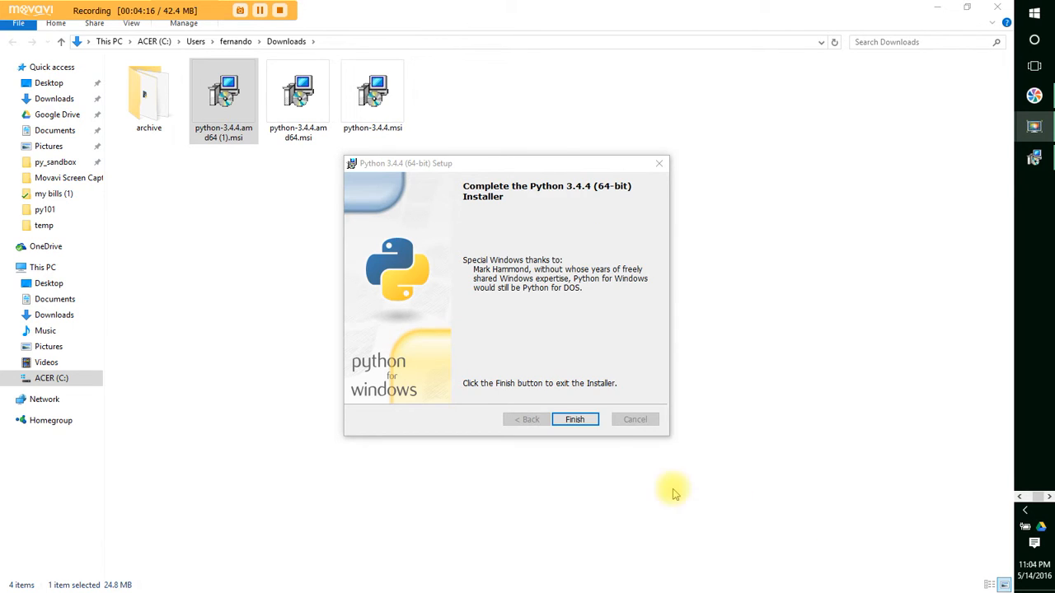
{"action": "left_click", "coordinate": [577, 420]}
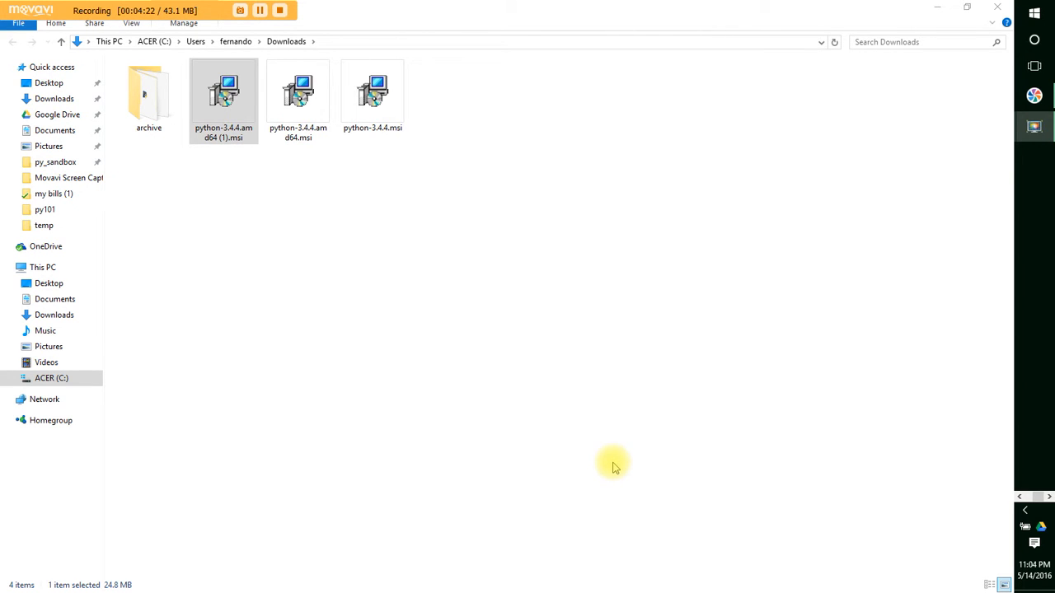
{"action": "left_click", "coordinate": [997, 8]}
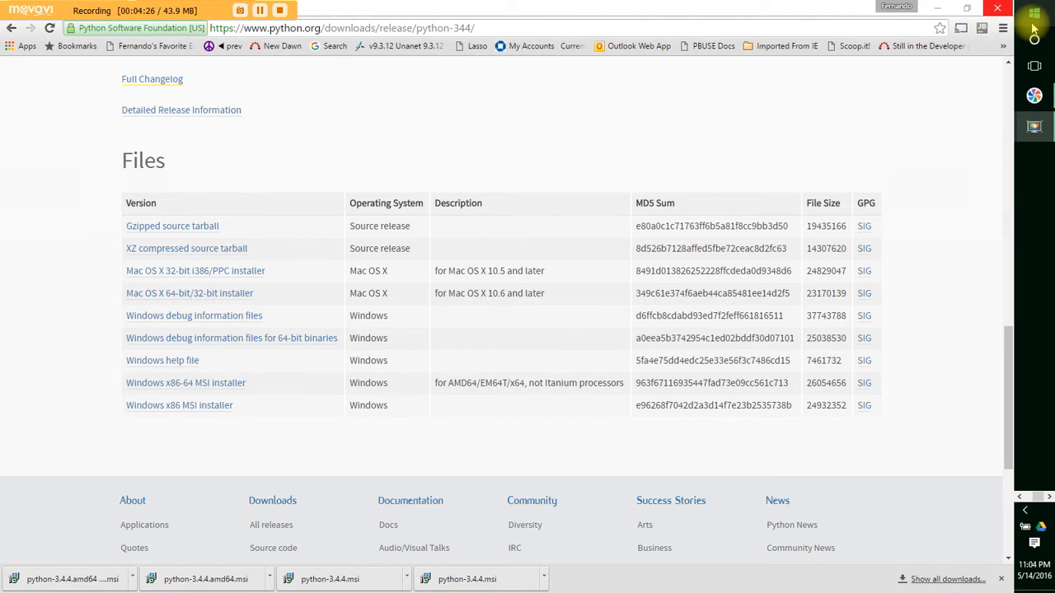
Search Windows for cmd and open the Command Prompt.
{"action": "left_click", "coordinate": [1033, 23]}
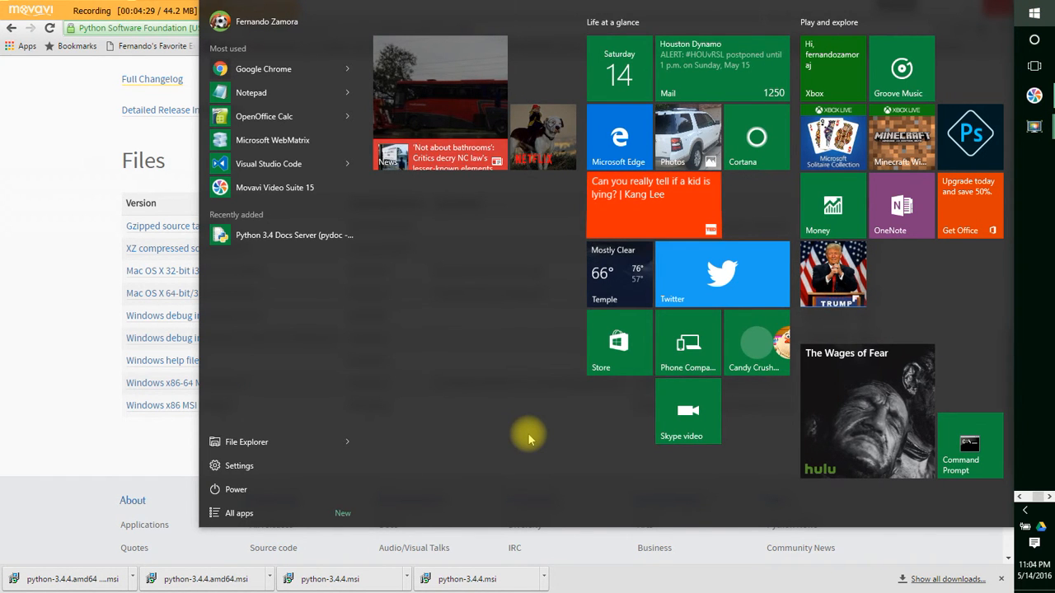
{"action": "type", "text": "cmd"}
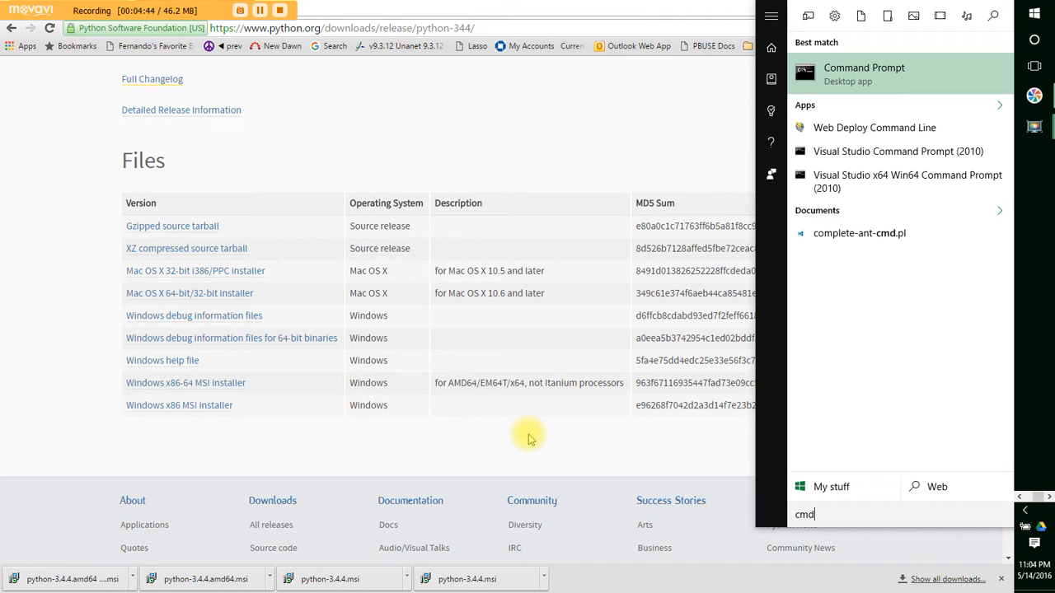
{"action": "left_click", "coordinate": [871, 76]}
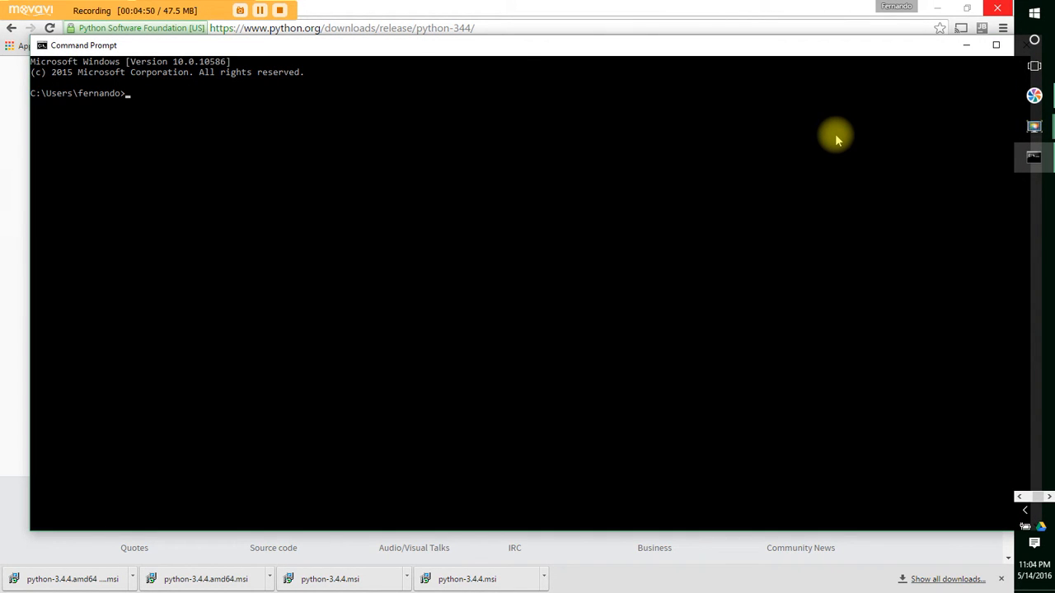
Check the active Python version by running python --version.
{"action": "type", "text": "python"}
{"action": "type", "text": " --ver"}
{"action": "type", "text": "sion"}
{"action": "key", "text": "BackSpace"}
{"action": "type", "text": "on"}
{"action": "key", "text": "Return"}
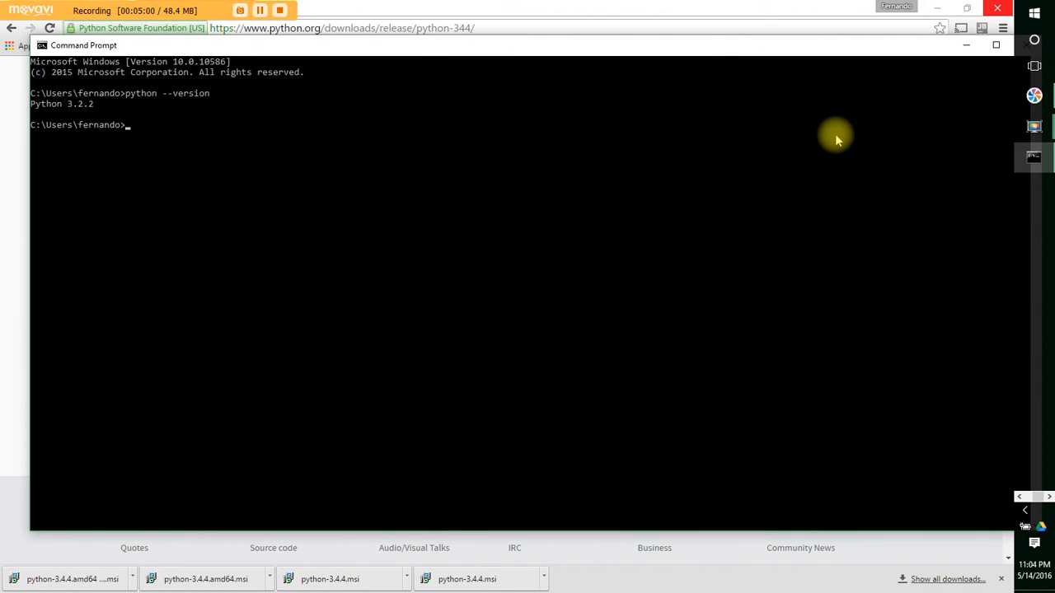
Start the Python interpreter with python to check its build, and close the Command Prompt window.
{"action": "type", "text": "python"}
{"action": "key", "text": "Return"}
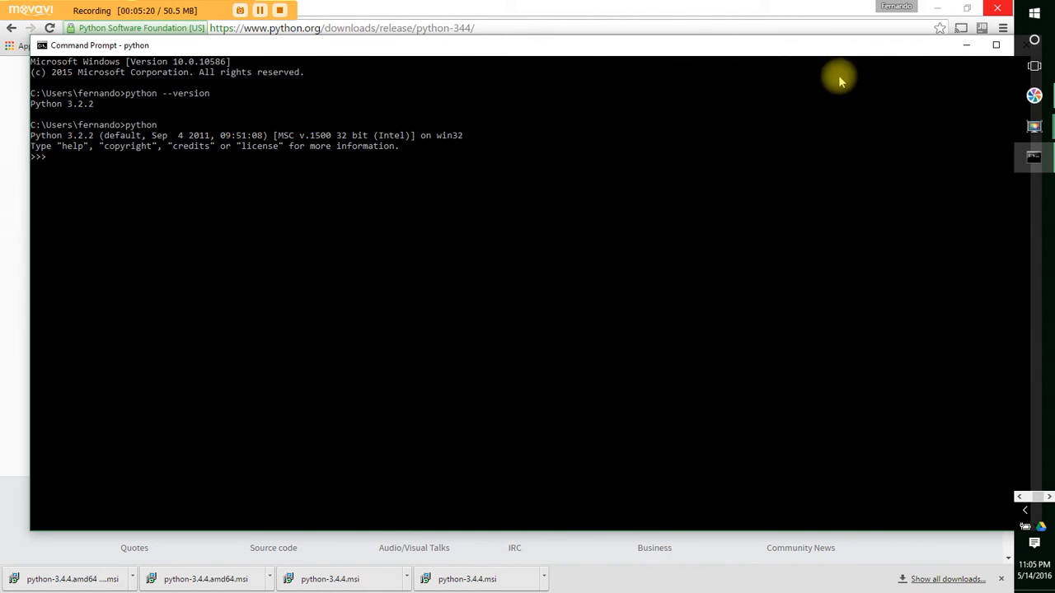
{"action": "left_click", "coordinate": [842, 49]}
{"action": "left_click", "coordinate": [989, 51]}
Search Windows for Control Panel and open the Environment Variables dialog from the System advanced settings.
{"action": "left_click", "coordinate": [1034, 14]}
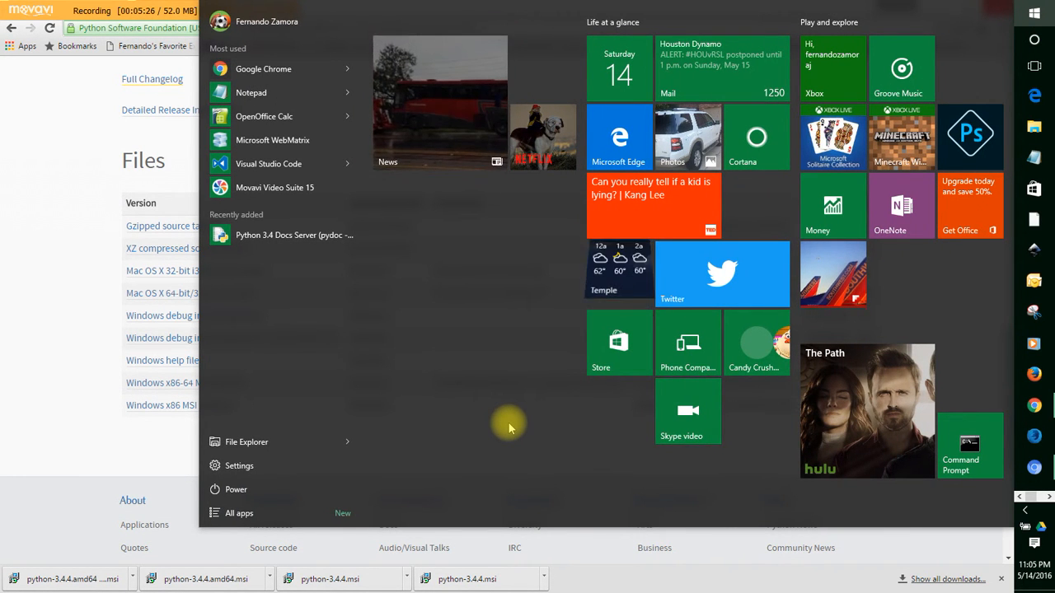
{"action": "type", "text": "control"}
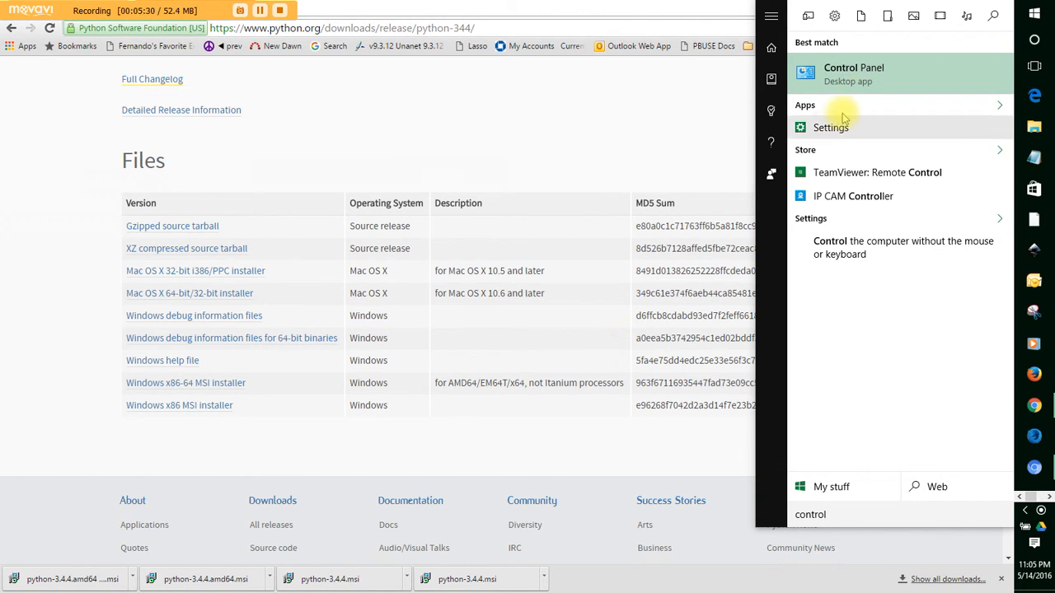
{"action": "left_click", "coordinate": [856, 76]}
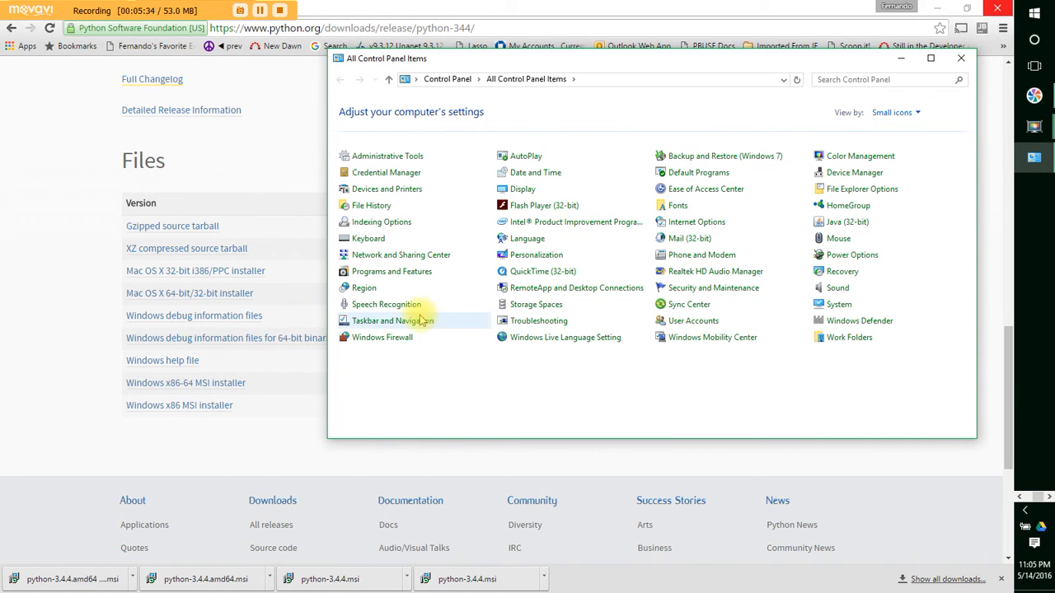
{"action": "left_click", "coordinate": [838, 304]}
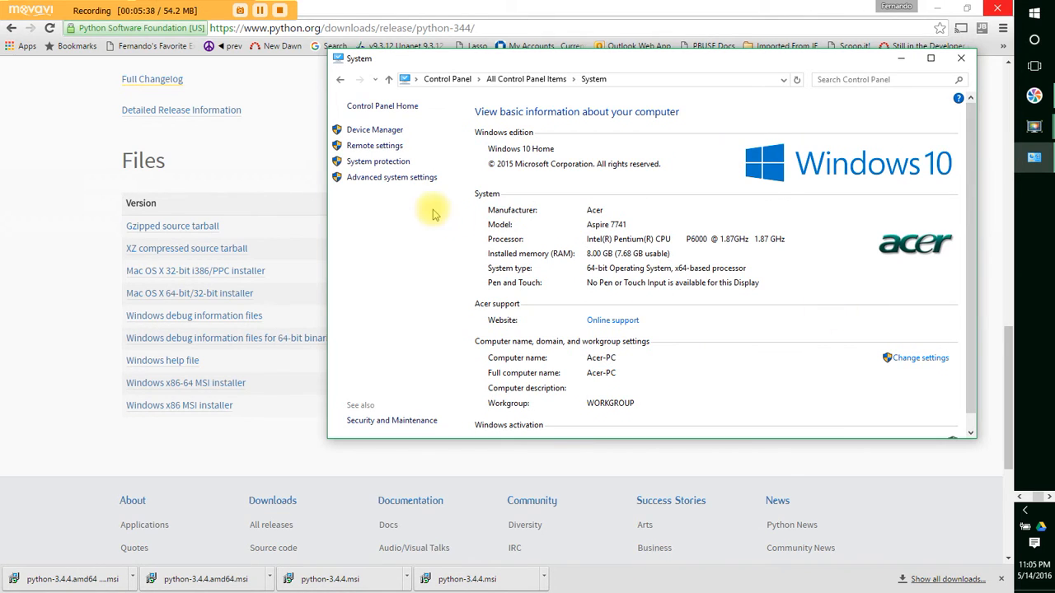
{"action": "left_click", "coordinate": [400, 181]}
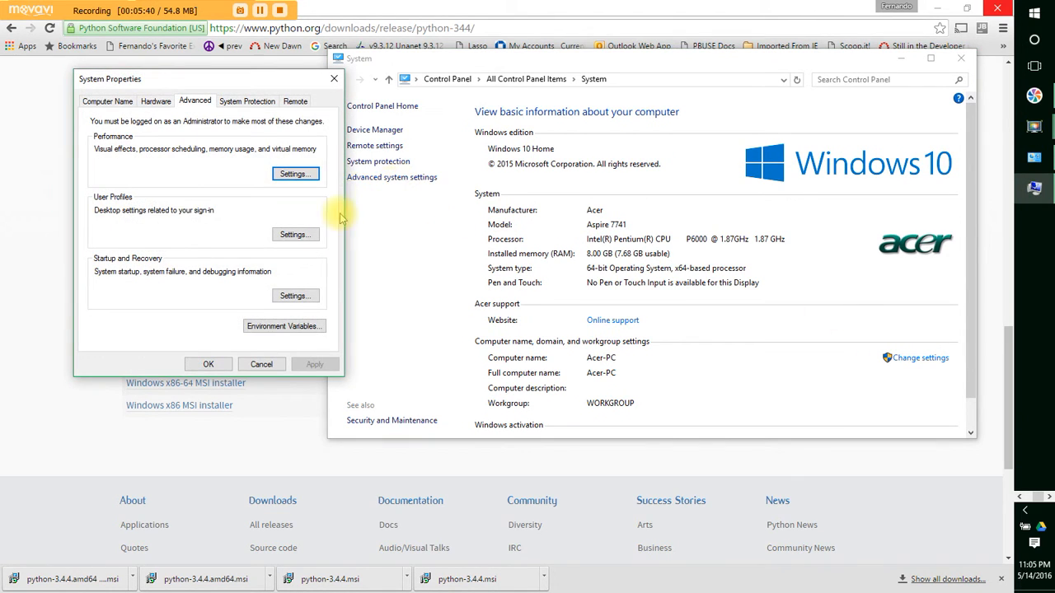
{"action": "left_click", "coordinate": [270, 330]}
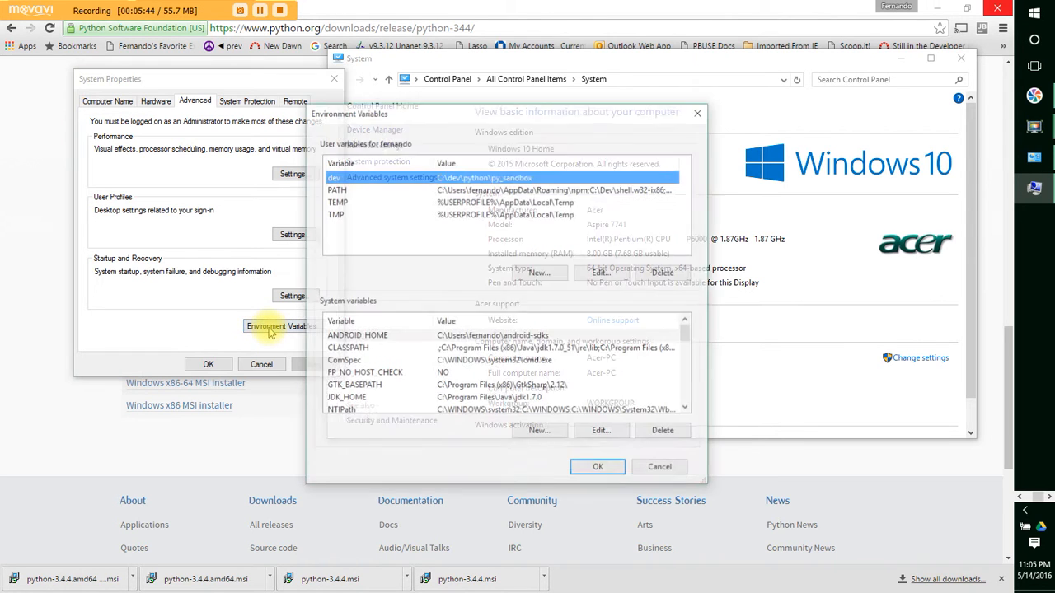
Open the Path system variable for editing.
{"action": "left_click", "coordinate": [361, 360]}
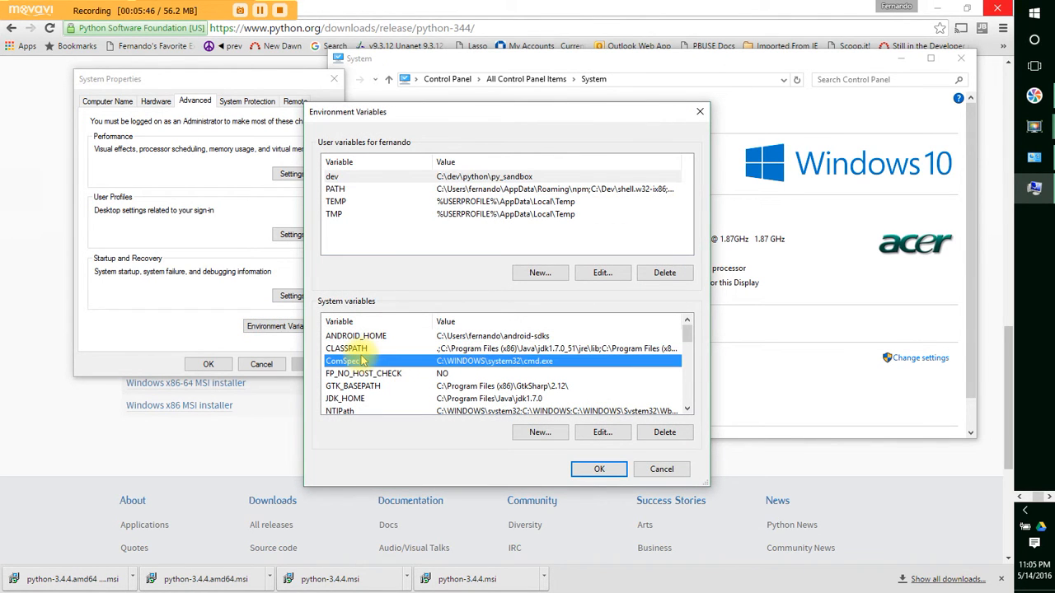
{"action": "scroll", "coordinate": [362, 363], "scroll_direction": "down", "scroll_amount": 2}
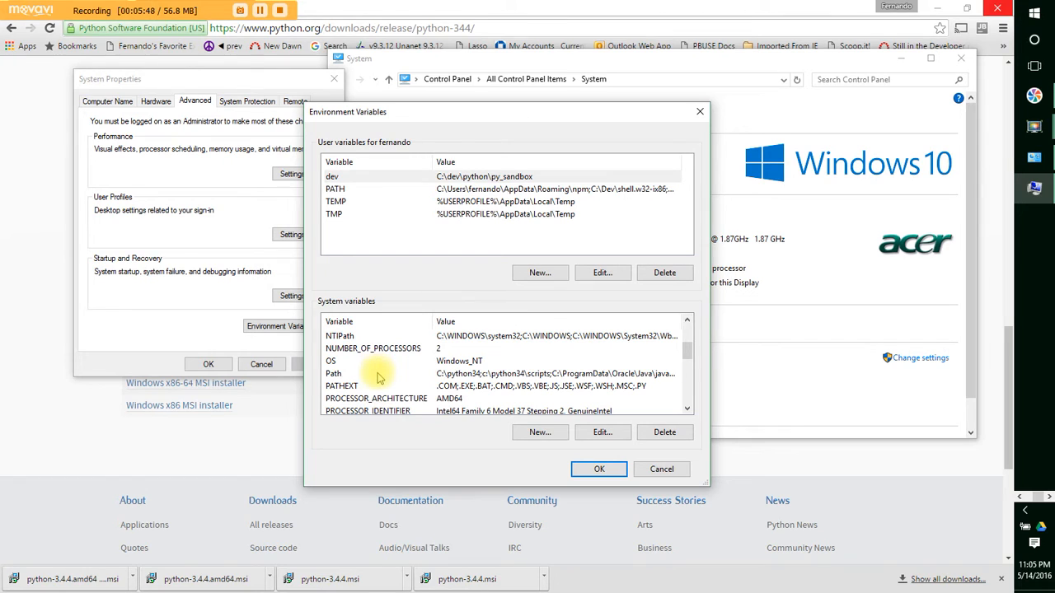
{"action": "left_click", "coordinate": [379, 376]}
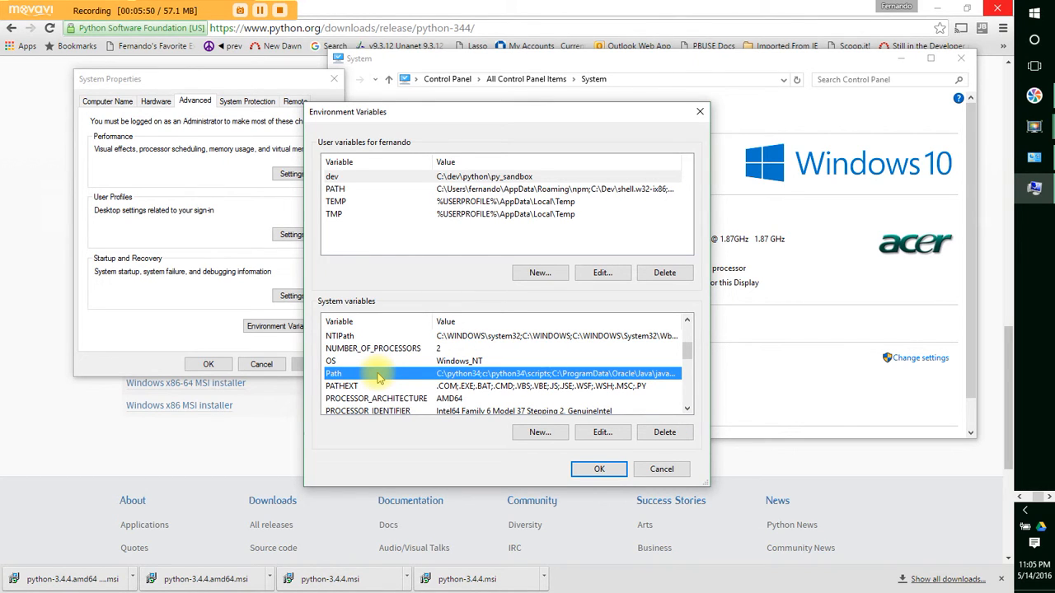
{"action": "left_click", "coordinate": [601, 431]}
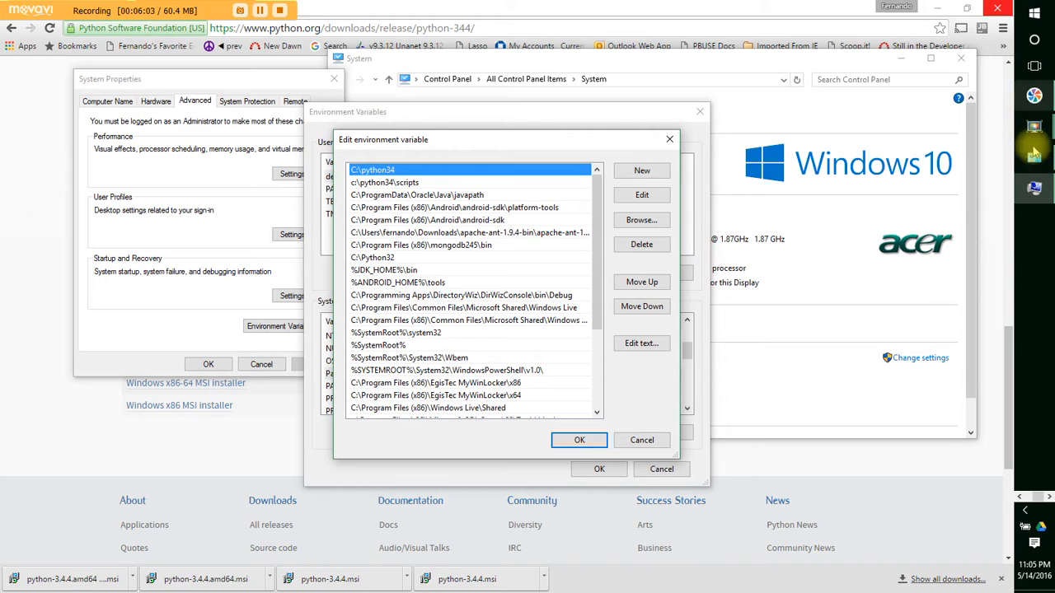
Switch to File Explorer, open the Python34_2 folder on the C: drive, and copy its path.
{"action": "left_click", "coordinate": [1022, 500]}
{"action": "left_click", "coordinate": [1043, 132]}
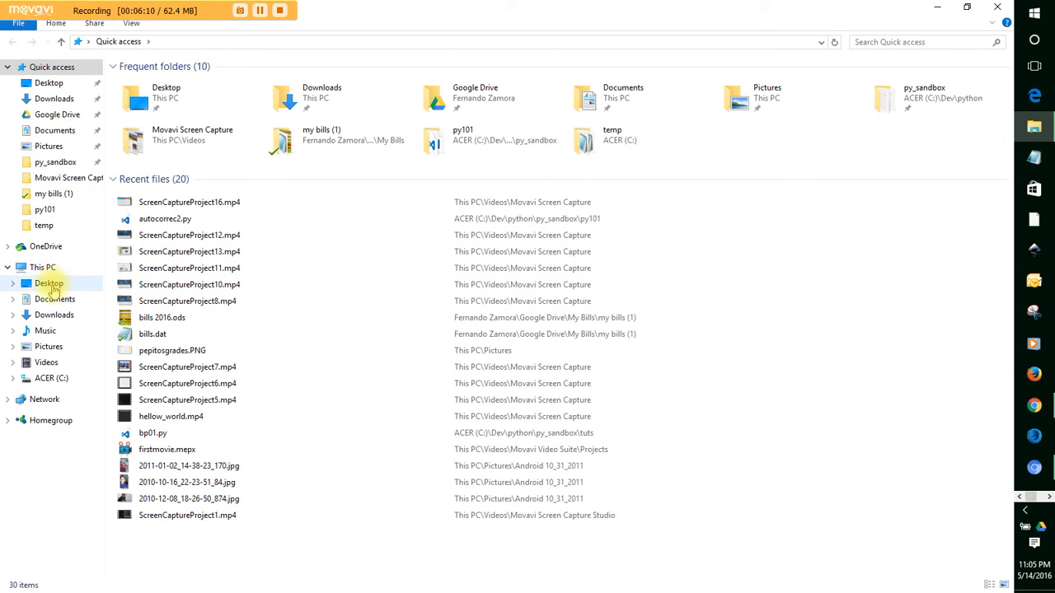
{"action": "left_click", "coordinate": [48, 267]}
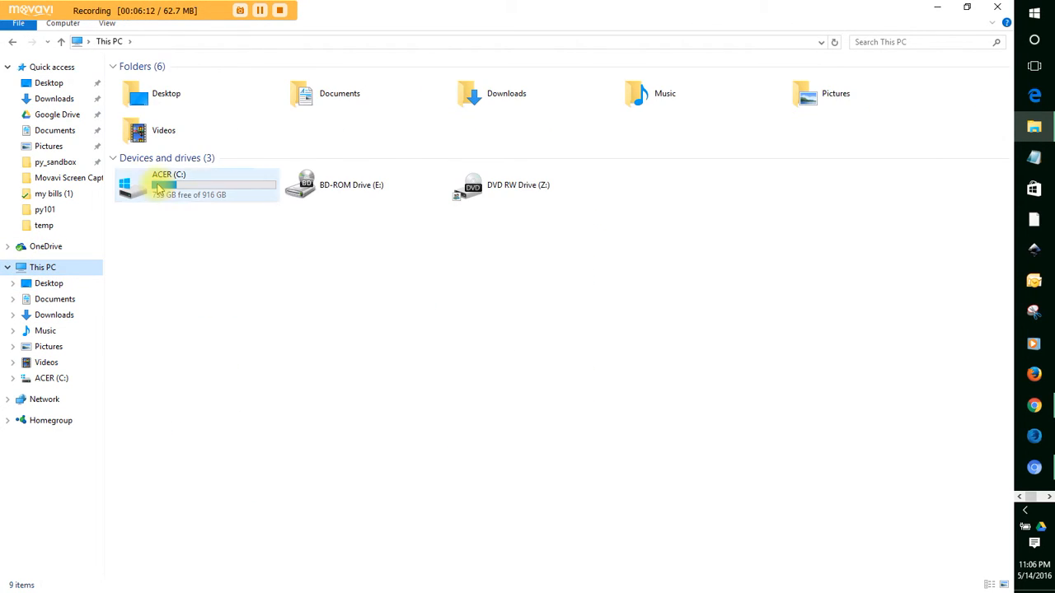
{"action": "double_click", "coordinate": [159, 183]}
{"action": "scroll", "coordinate": [149, 371], "scroll_direction": "down", "scroll_amount": 2}
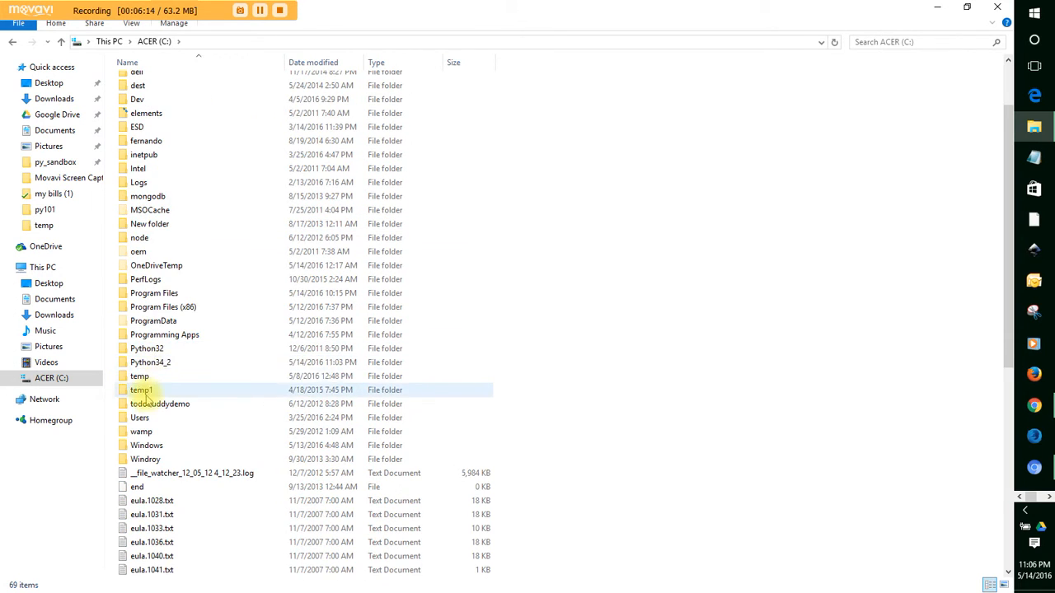
{"action": "double_click", "coordinate": [154, 365]}
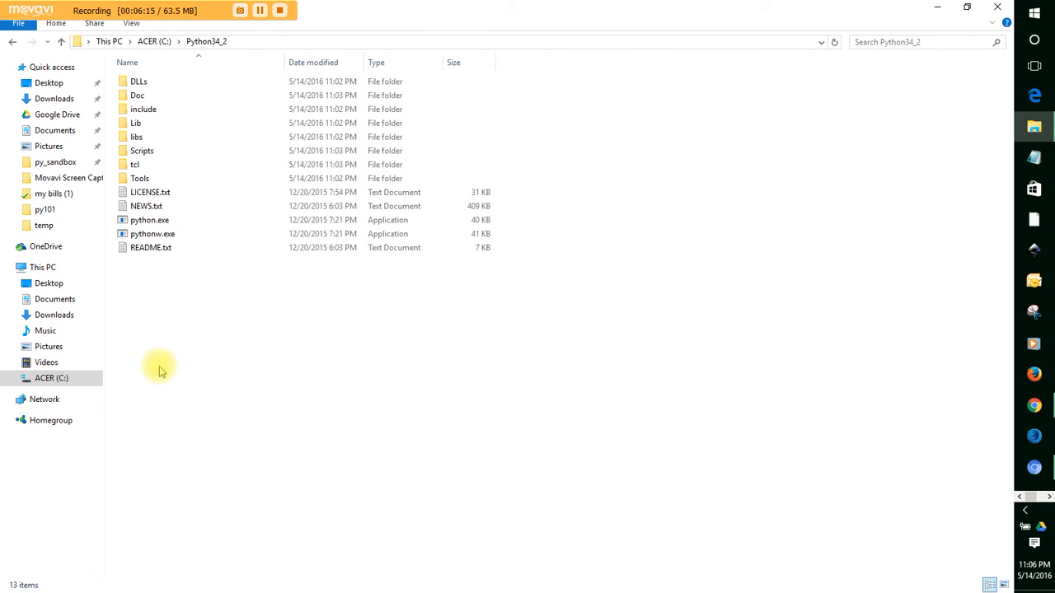
{"action": "left_click", "coordinate": [262, 42]}
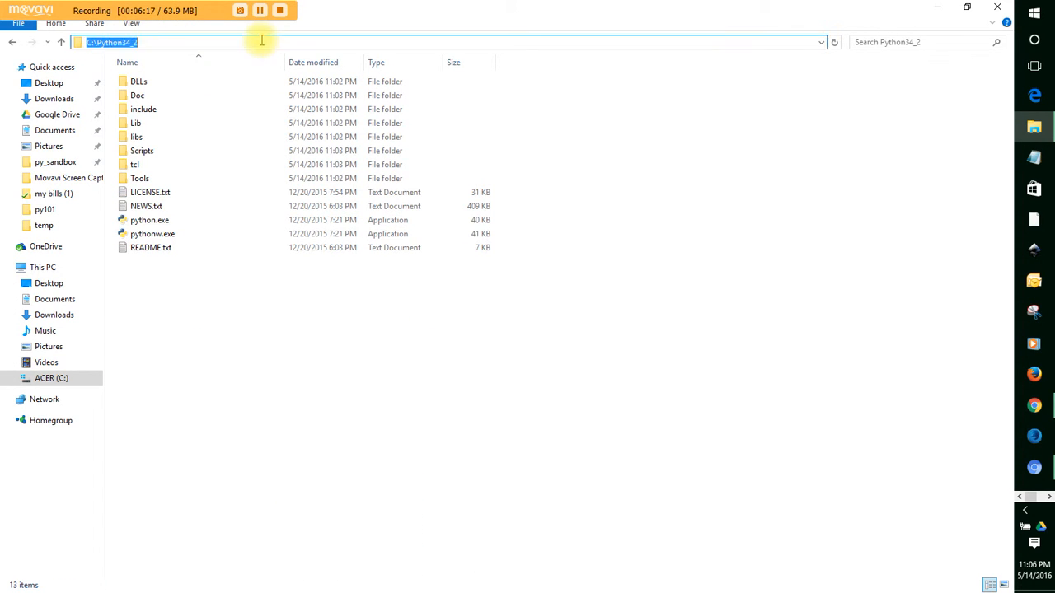
{"action": "right_click", "coordinate": [115, 45]}
{"action": "left_click", "coordinate": [148, 84]}
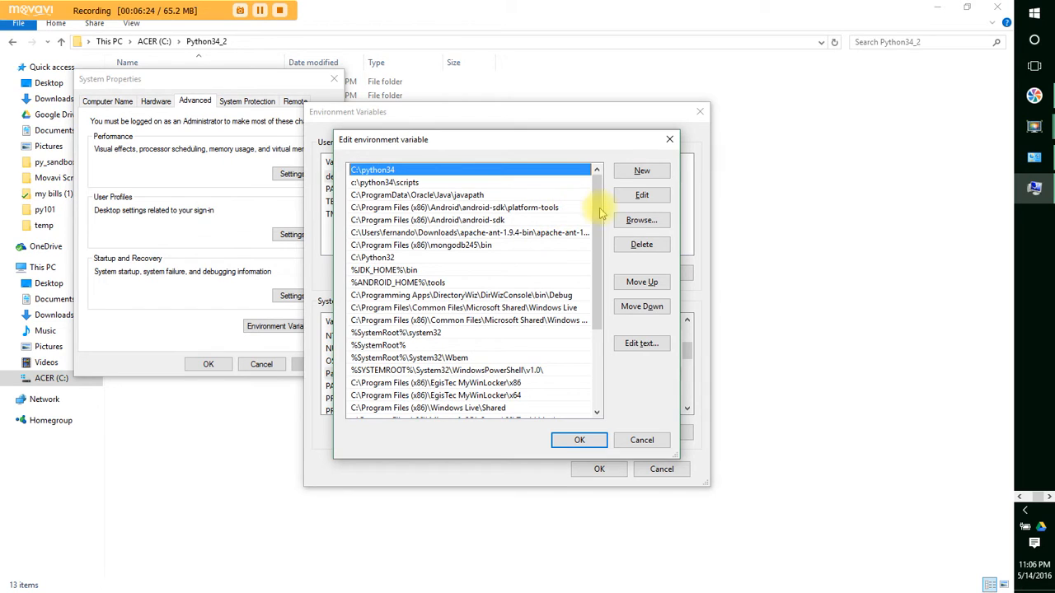
Replace the C:\python34 entry in the Path variable with C:\Python34_2.
{"action": "left_click", "coordinate": [631, 197]}
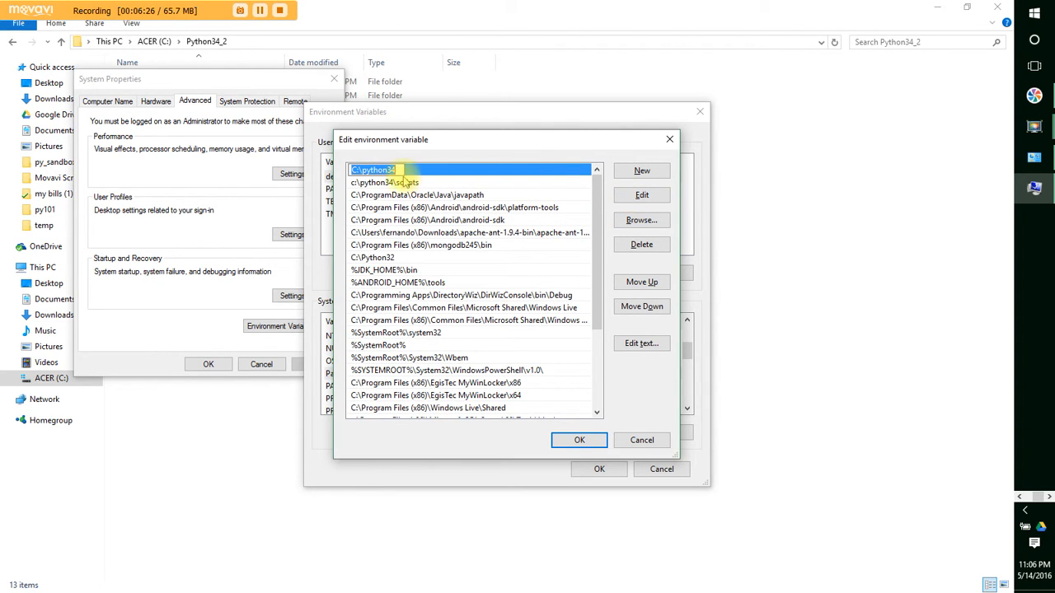
{"action": "key", "text": "ctrl+v"}
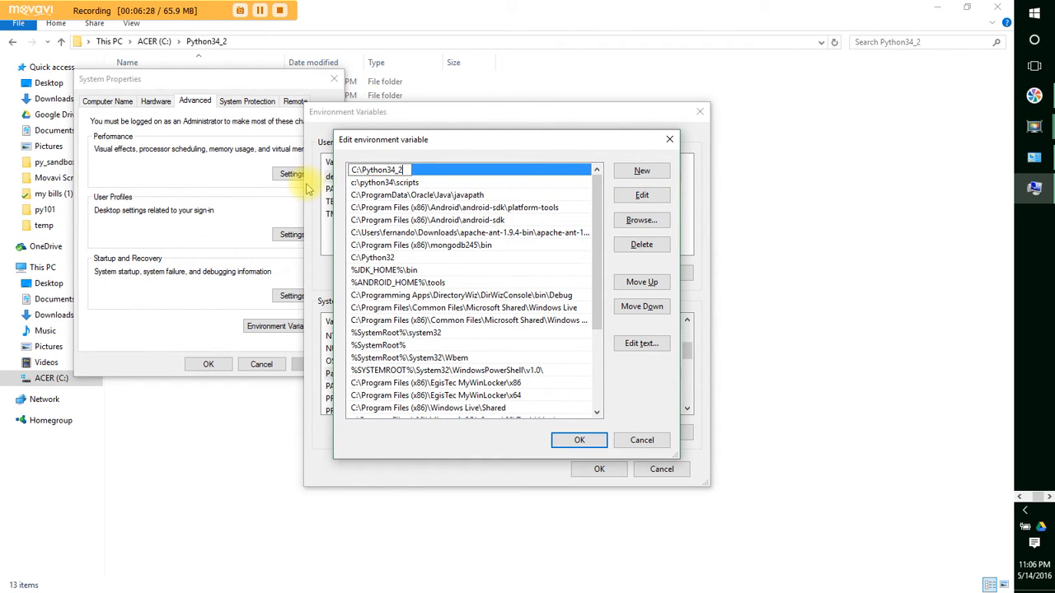
{"action": "left_click", "coordinate": [406, 194]}
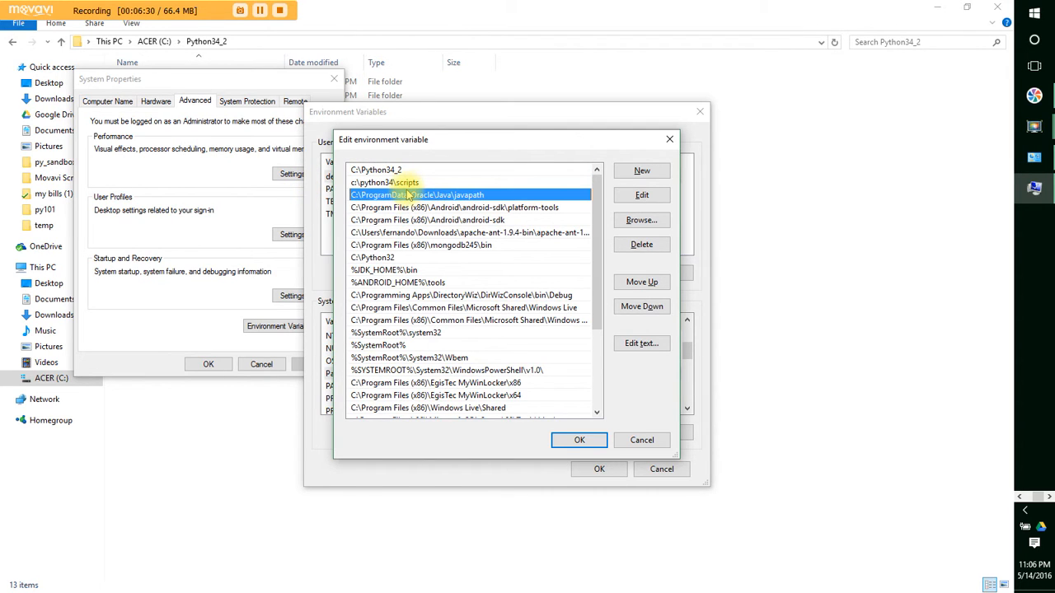
Change the c:\python34\scripts Path entry to C:\Python34_2\scripts and save the changes in all open system dialogs.
{"action": "left_click", "coordinate": [405, 183]}
{"action": "left_click", "coordinate": [646, 196]}
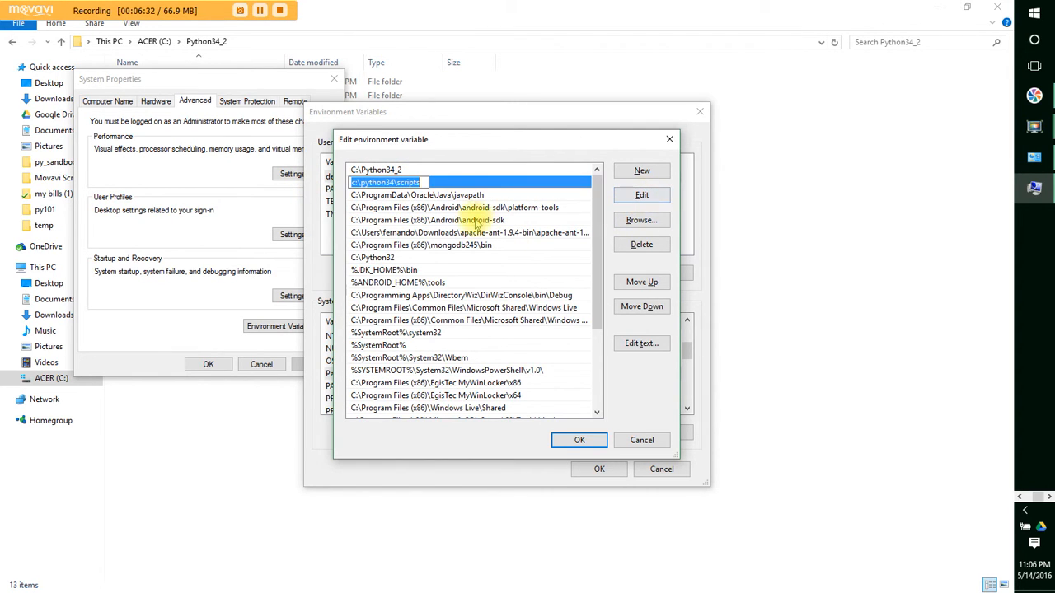
{"action": "left_click", "coordinate": [389, 183]}
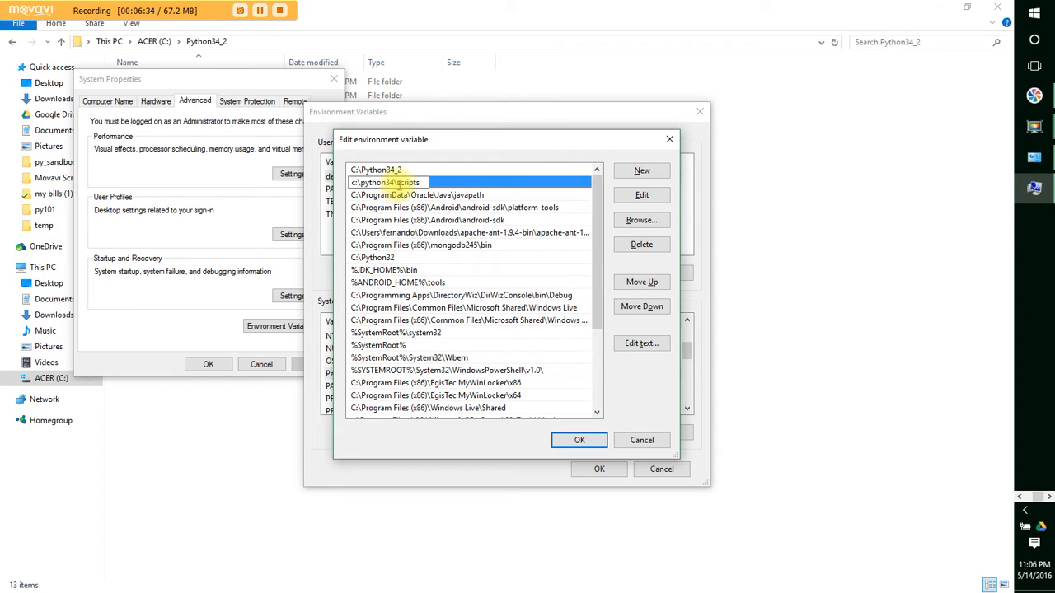
{"action": "left_click_drag", "start_coordinate": [398, 183], "coordinate": [353, 200]}
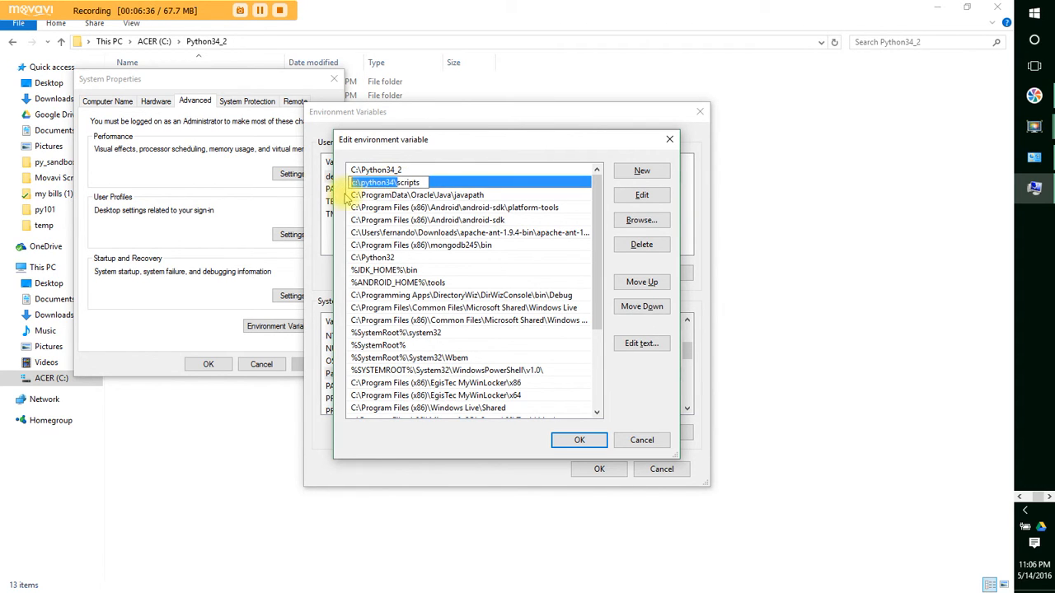
{"action": "key", "text": "ctrl+v"}
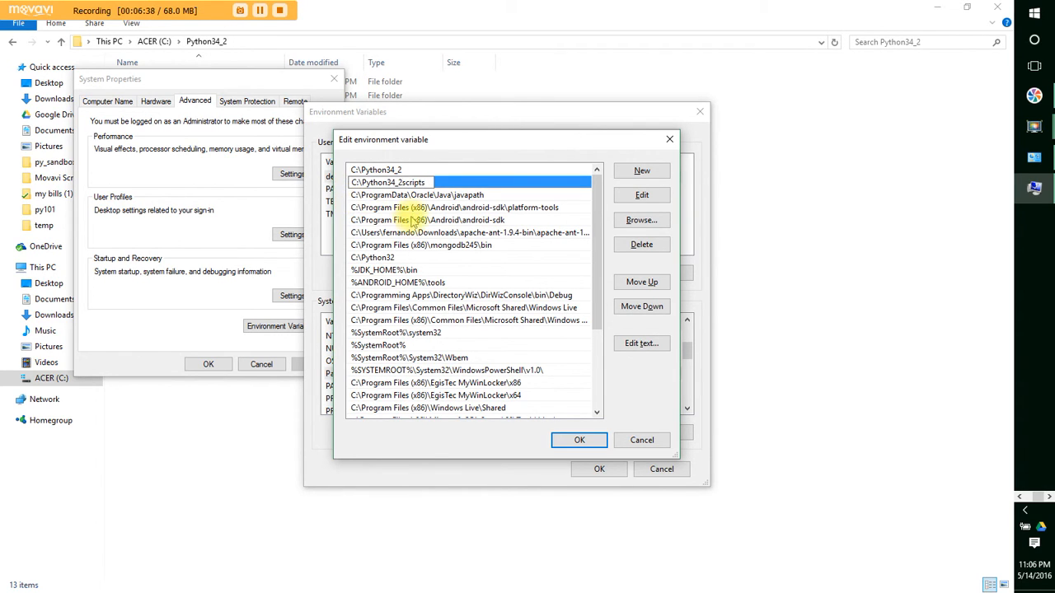
{"action": "type", "text": "\\"}
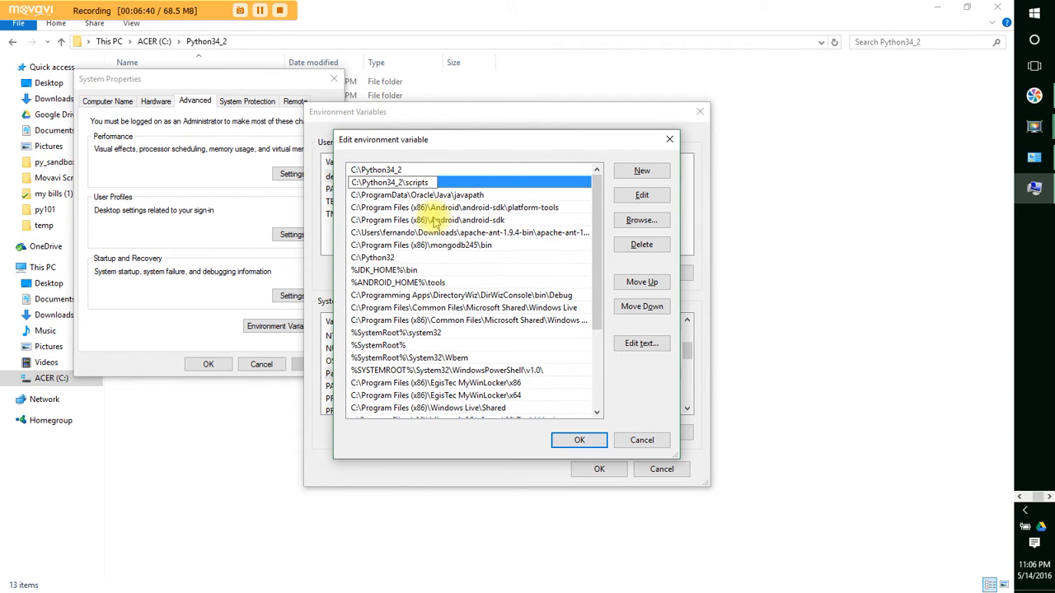
{"action": "left_click", "coordinate": [579, 440]}
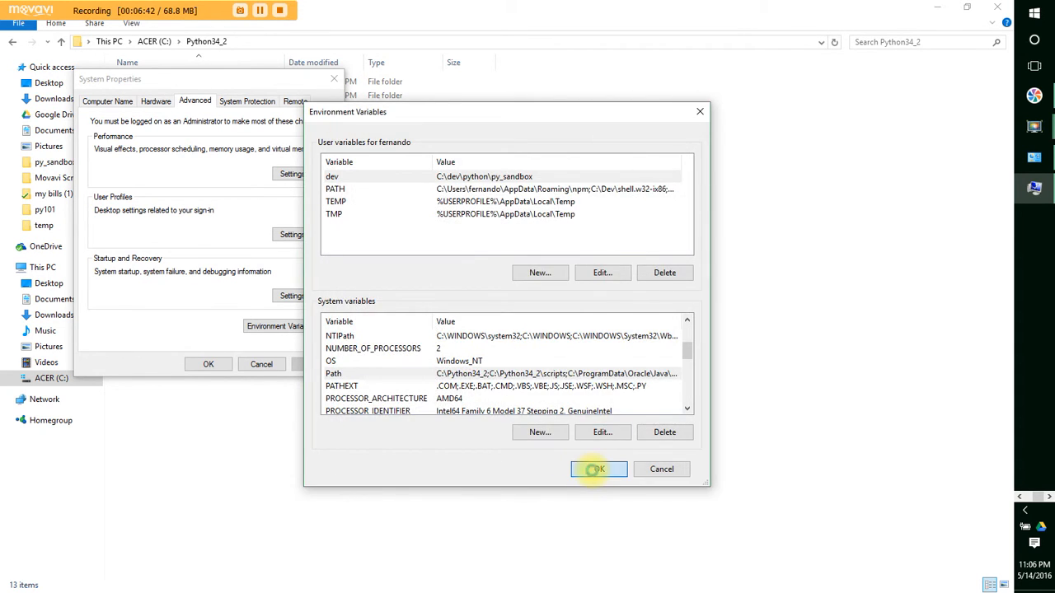
{"action": "left_click", "coordinate": [595, 469]}
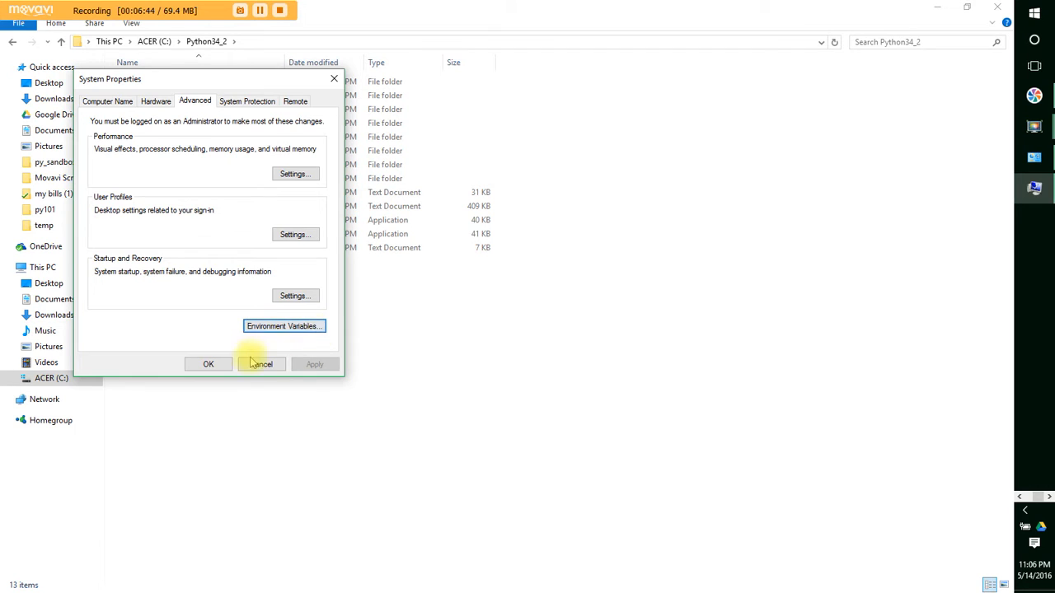
{"action": "left_click", "coordinate": [210, 364]}
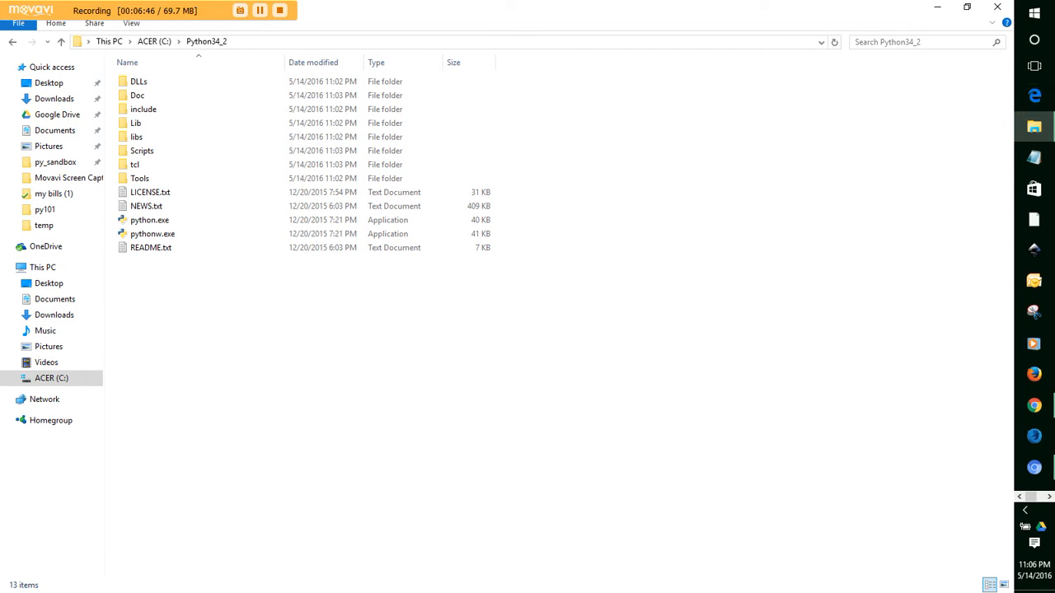
Open a new Command Prompt through the Windows search and check the Python version with python --version.
{"action": "left_click", "coordinate": [1034, 17]}
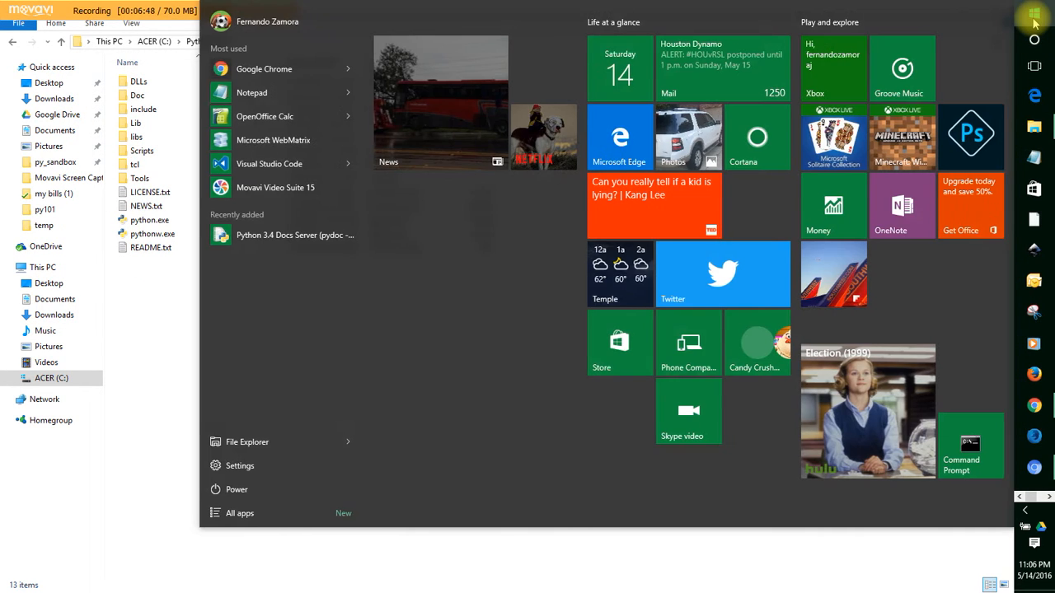
{"action": "type", "text": "cmd"}
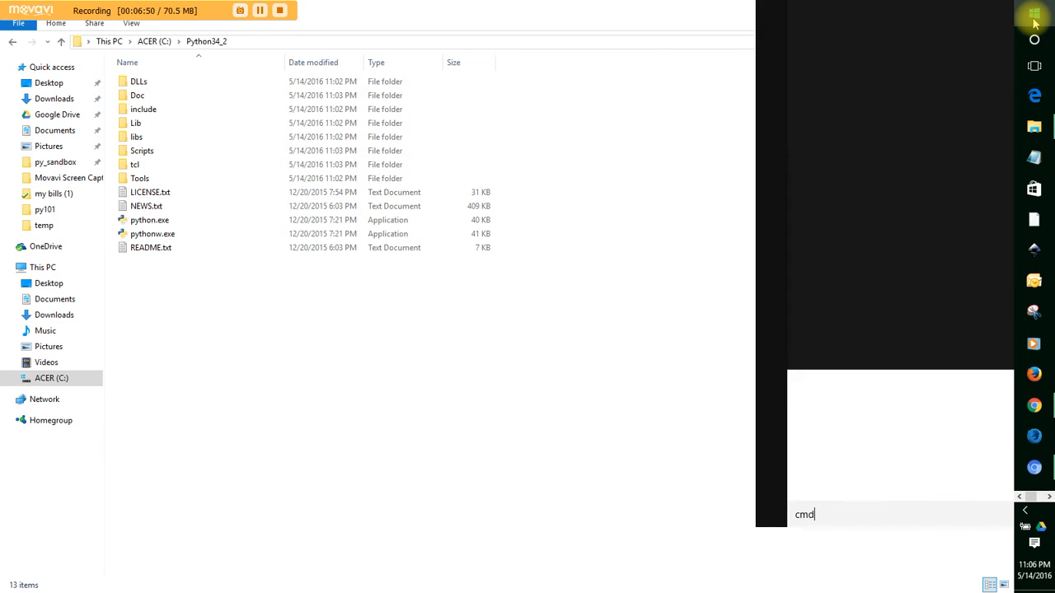
{"action": "key", "text": "Return"}
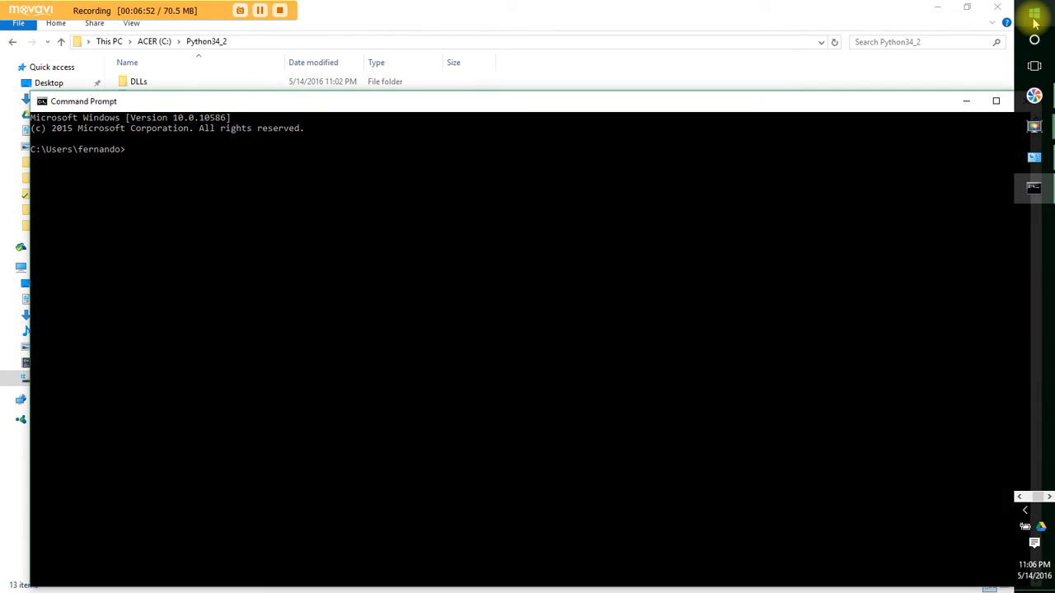
{"action": "type", "text": "p"}
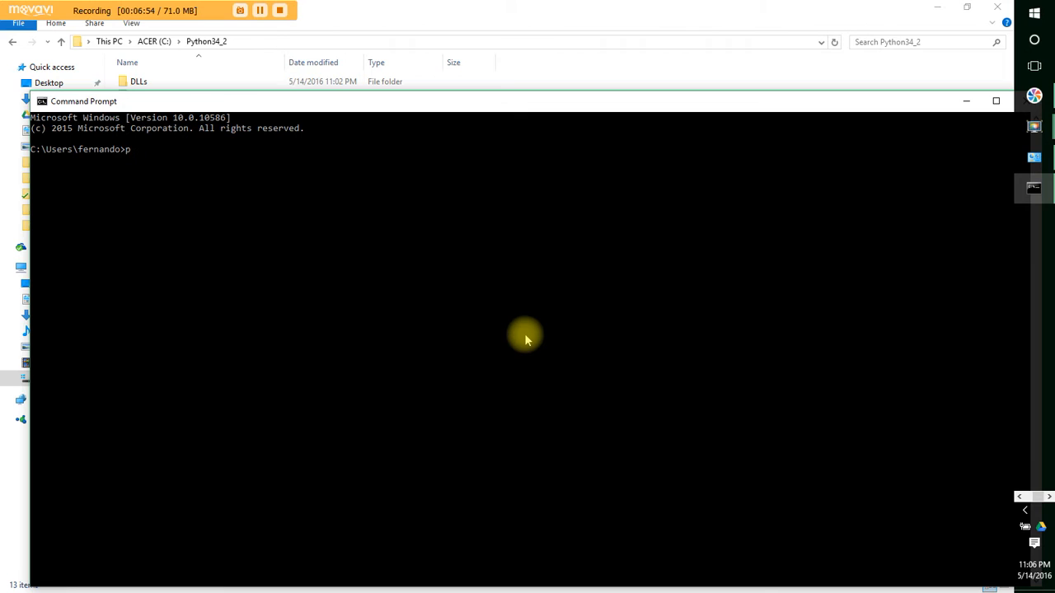
{"action": "type", "text": "ython --version"}
{"action": "key", "text": "Return"}
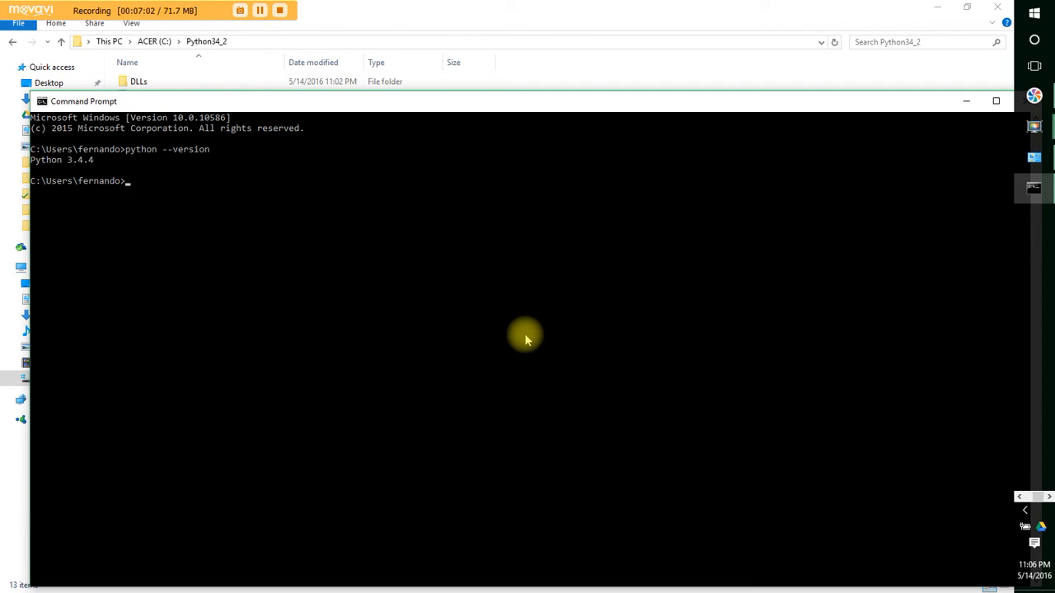
Start the Python interpreter, assign x = 10 and y = 12, evaluate x + y, and exit with quit().
{"action": "type", "text": "python"}
{"action": "key", "text": "Return"}
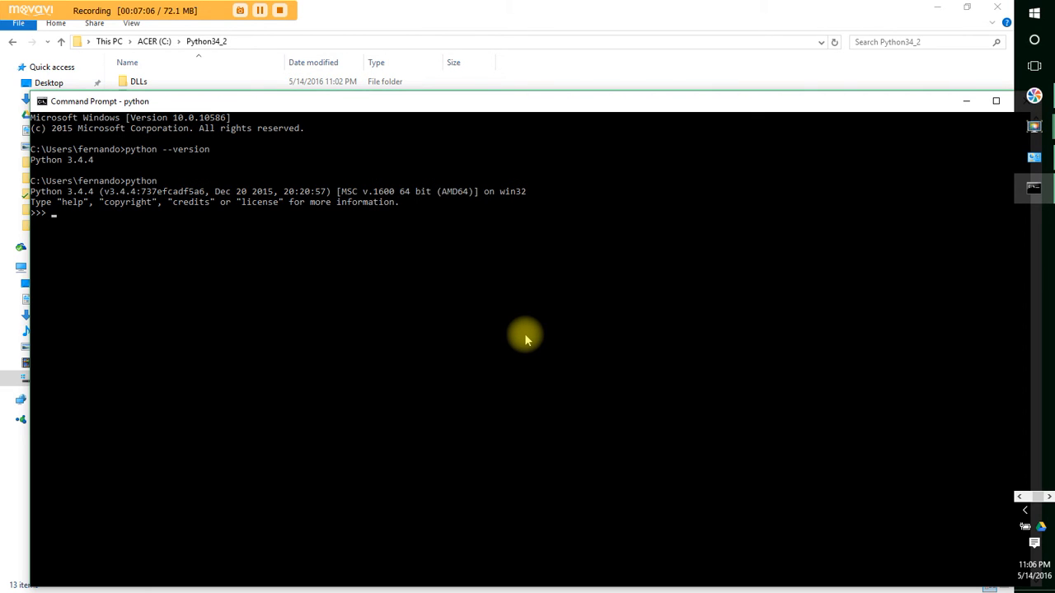
{"action": "type", "text": "x = 10"}
{"action": "key", "text": "Return"}
{"action": "type", "text": "y = 12"}
{"action": "key", "text": "Return"}
{"action": "key", "text": "Return"}
{"action": "type", "text": "uit("}
{"action": "key", "text": "Return"}
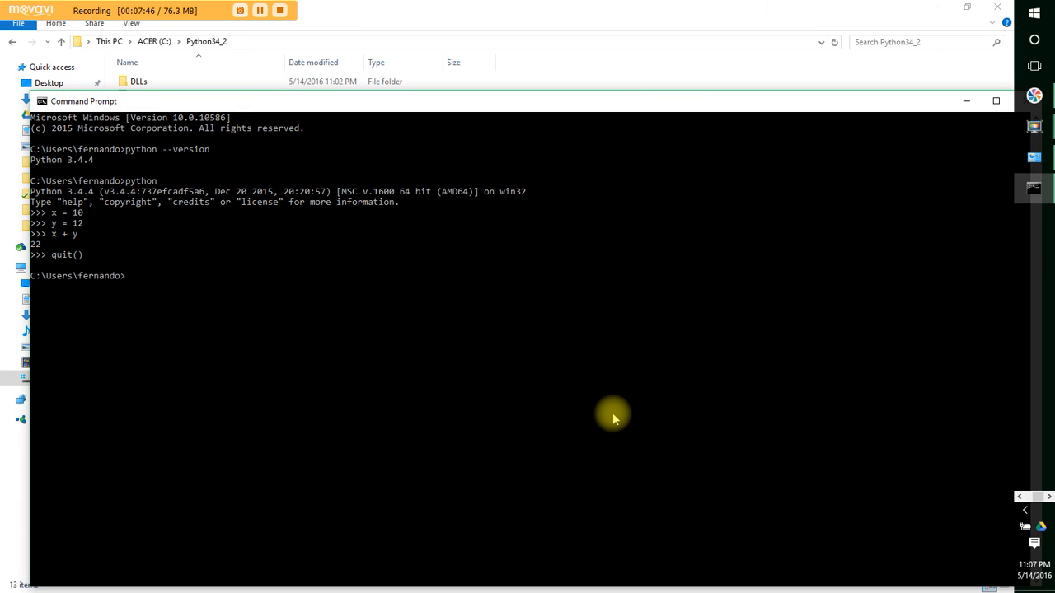